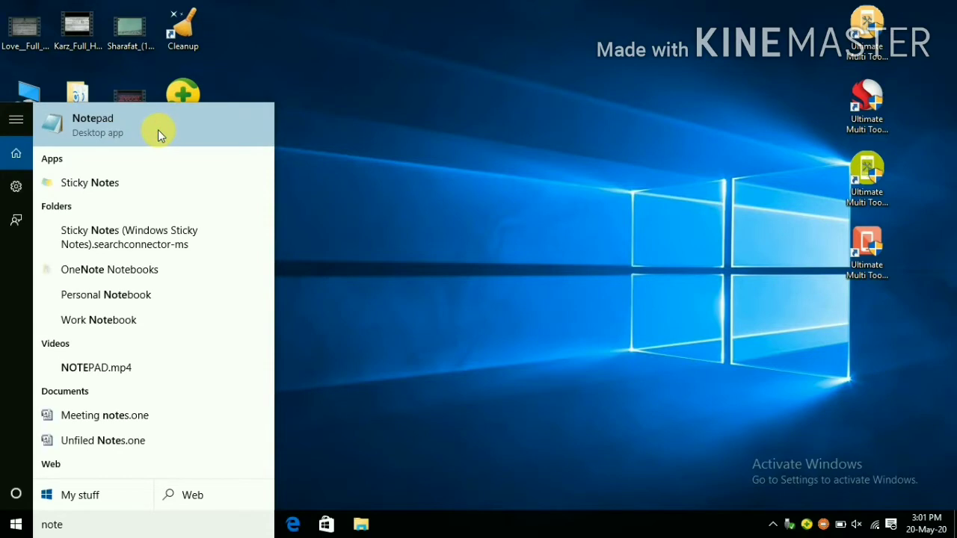
Open Notepad and write the title line "howto install mediatek vcom usb driver properly"
left_click(158, 135)
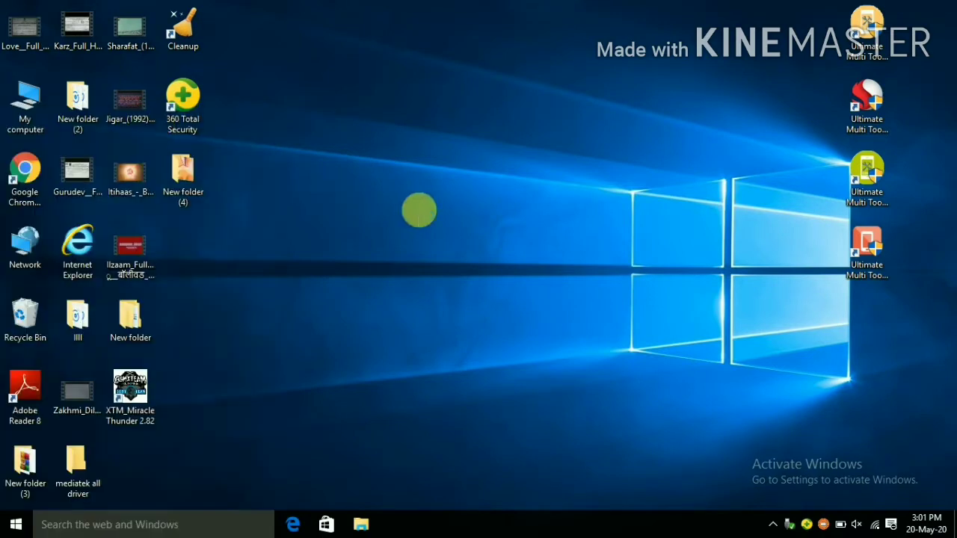
type("h")
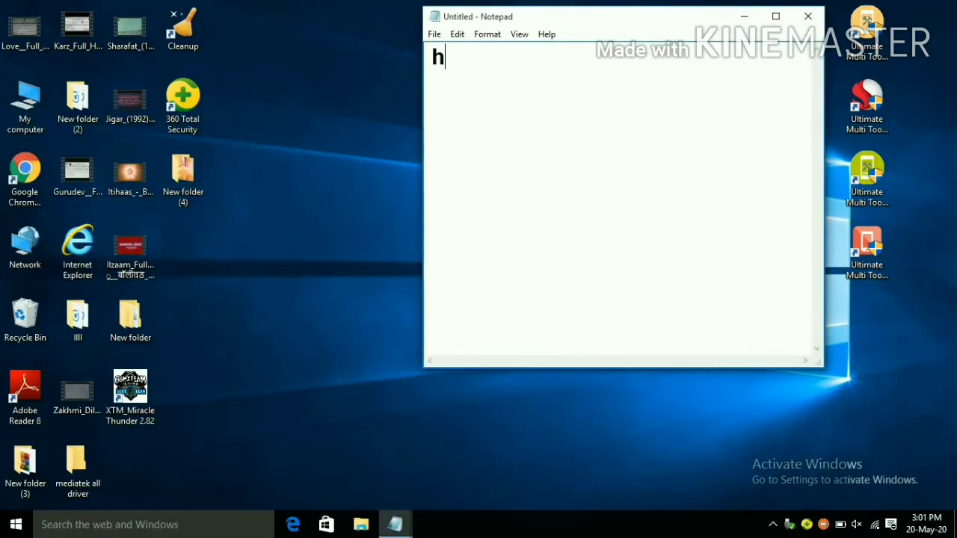
type("owt")
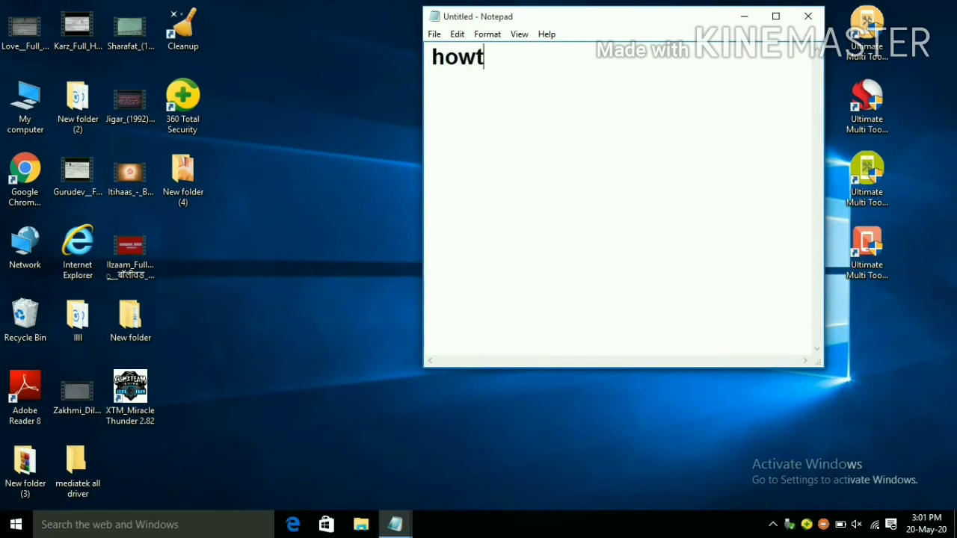
type("o istall")
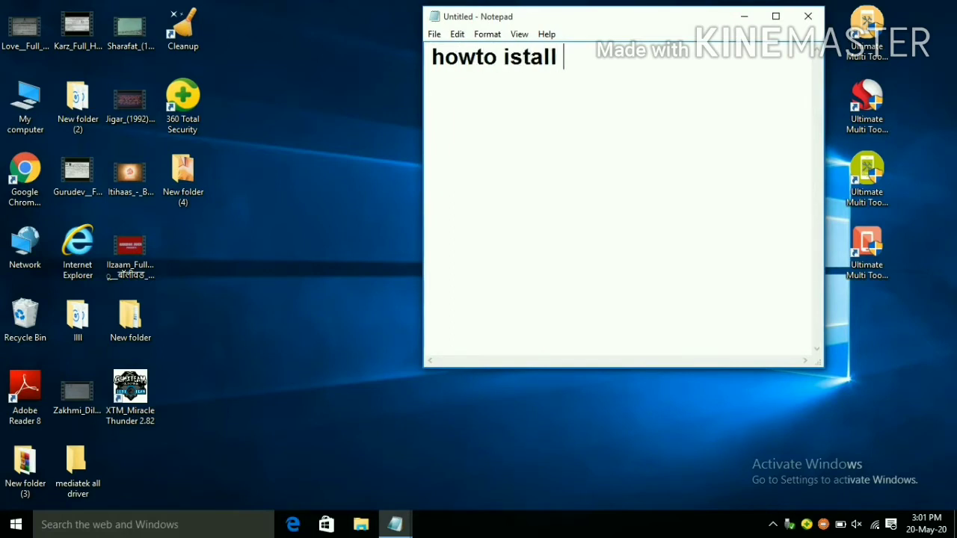
key("BackSpace")
key("BackSpace")
key("BackSpace")
key("BackSpace")
key("BackSpace")
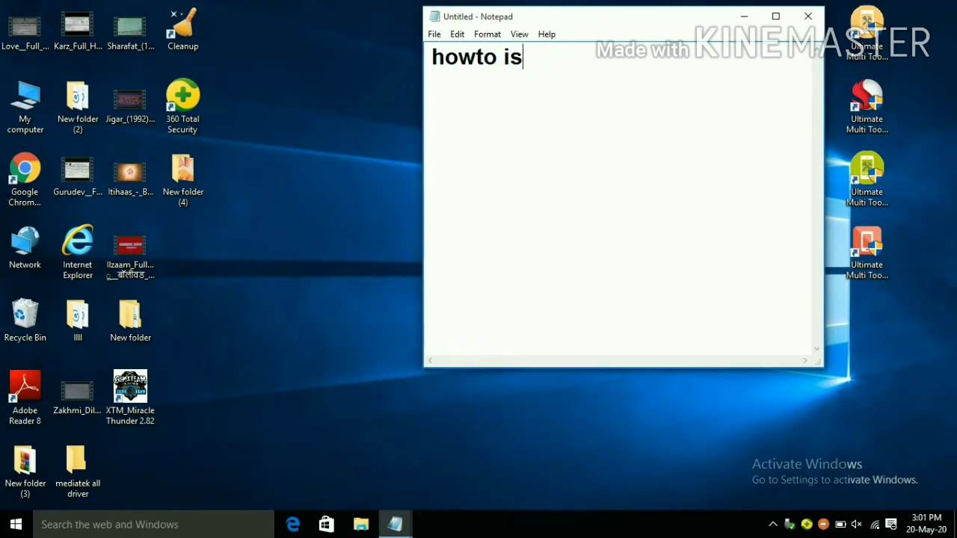
type("nsta")
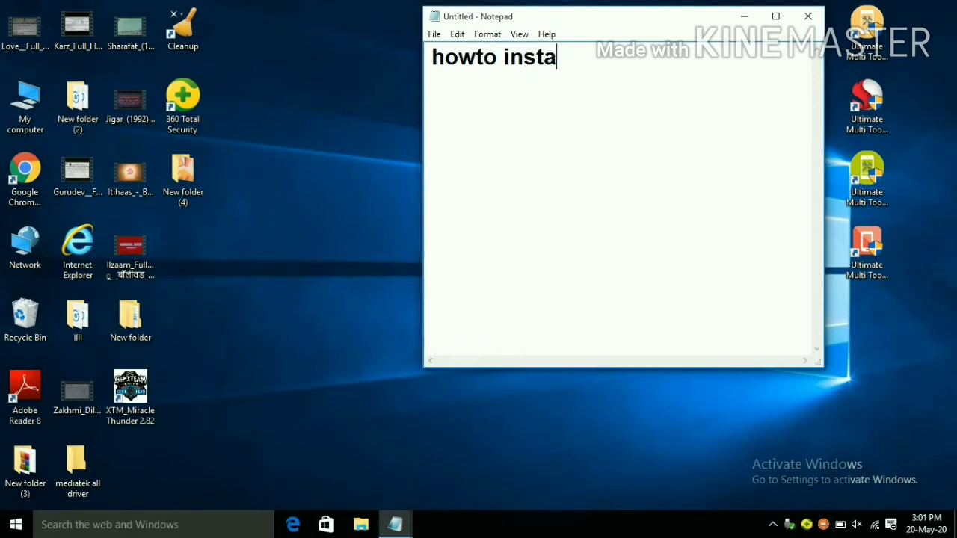
type("ll media")
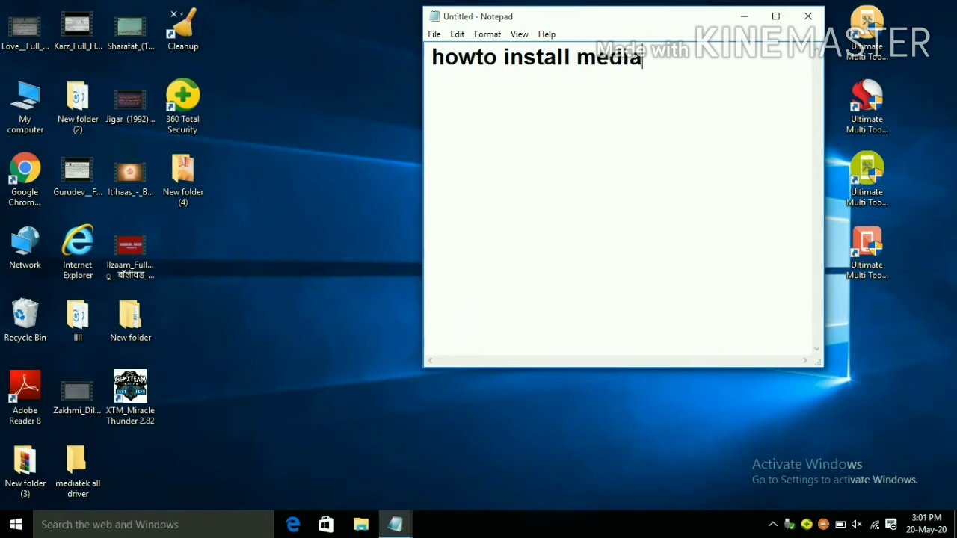
type("tek v")
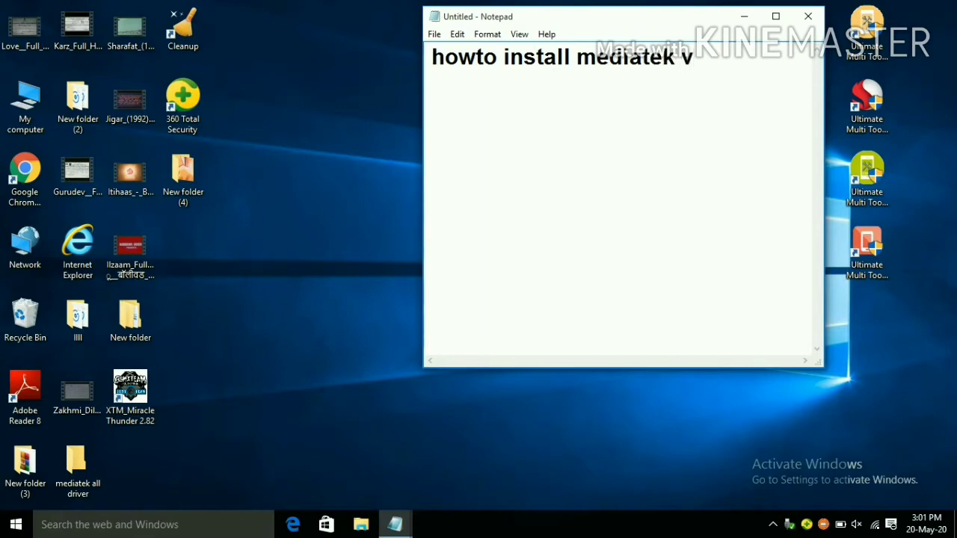
type("com usb d")
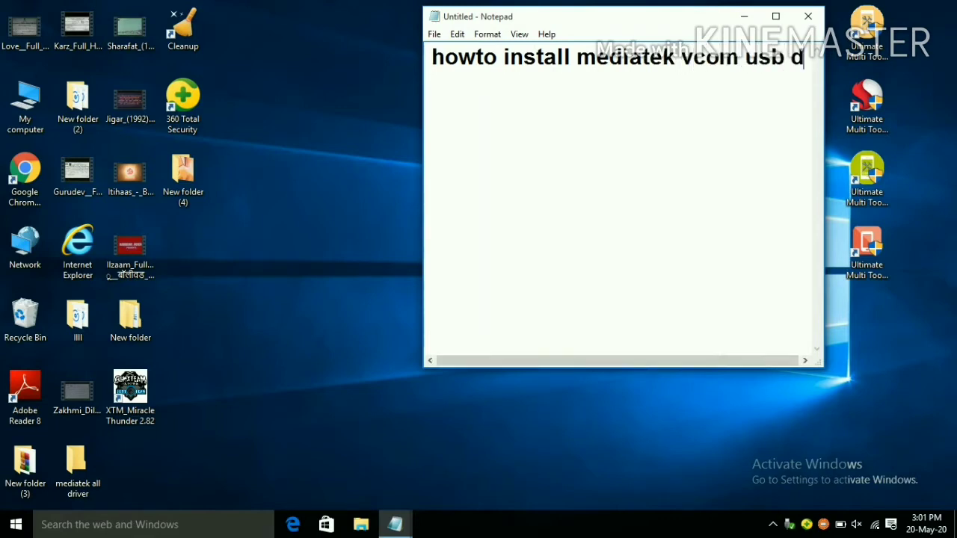
type("river")
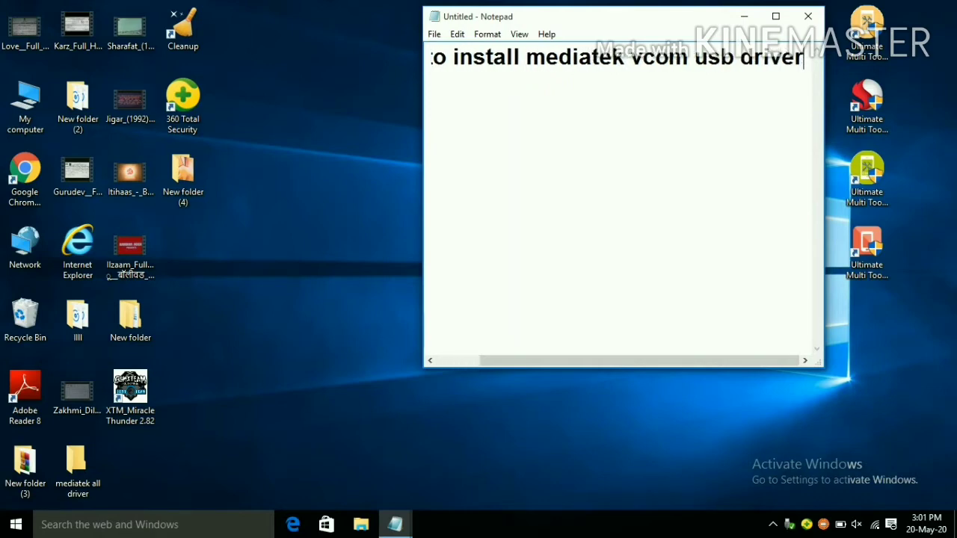
type(" pro")
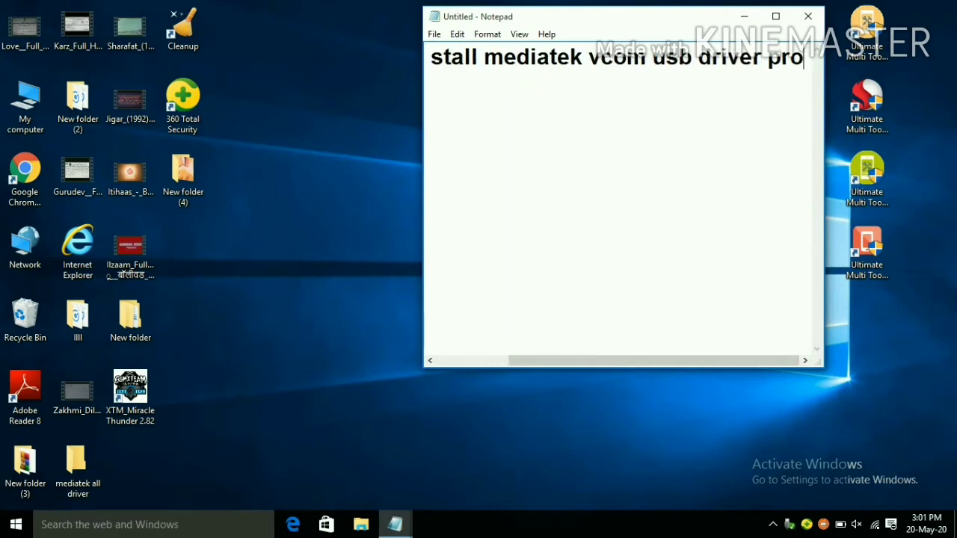
type("per")
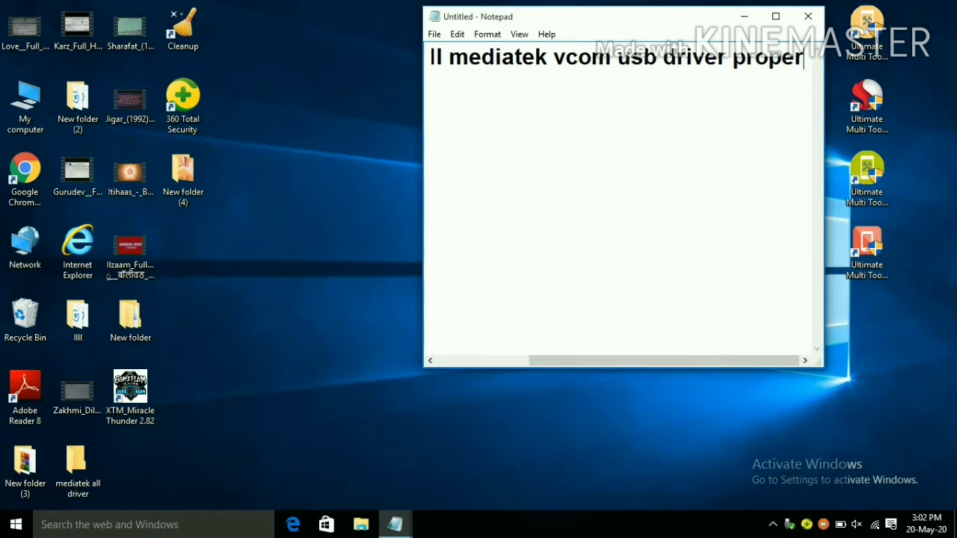
type("ly")
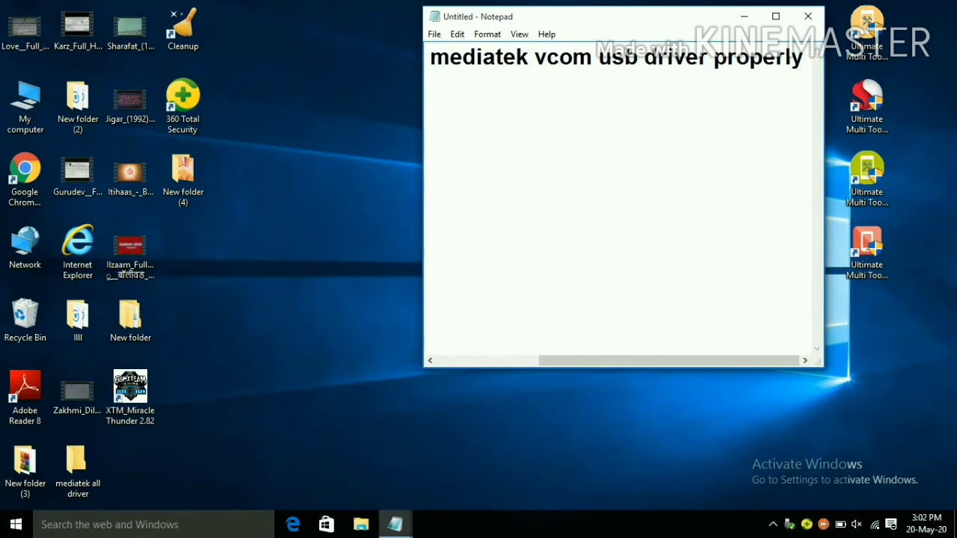
Maximize the Notepad window and add the line "follow my steps lets start" two blank lines below the title
left_click(775, 18)
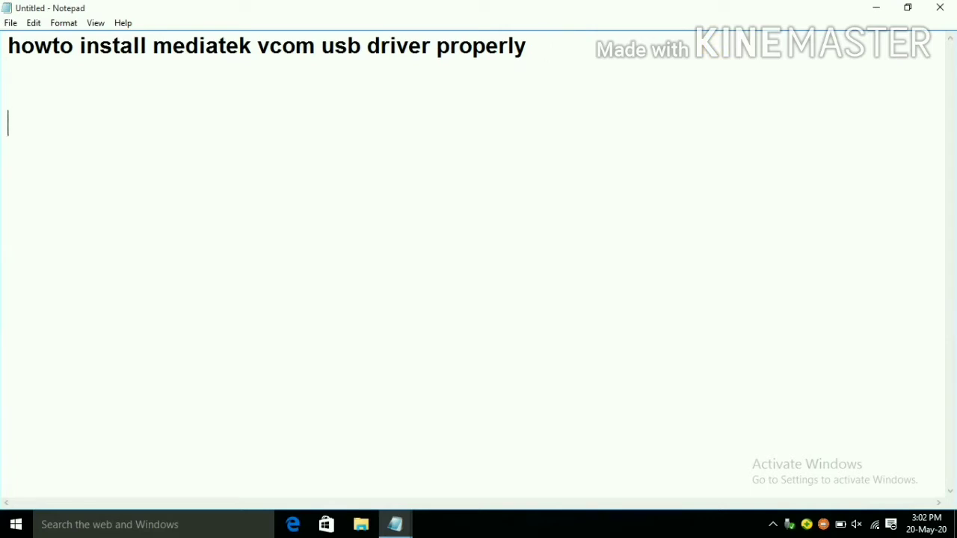
type("follo")
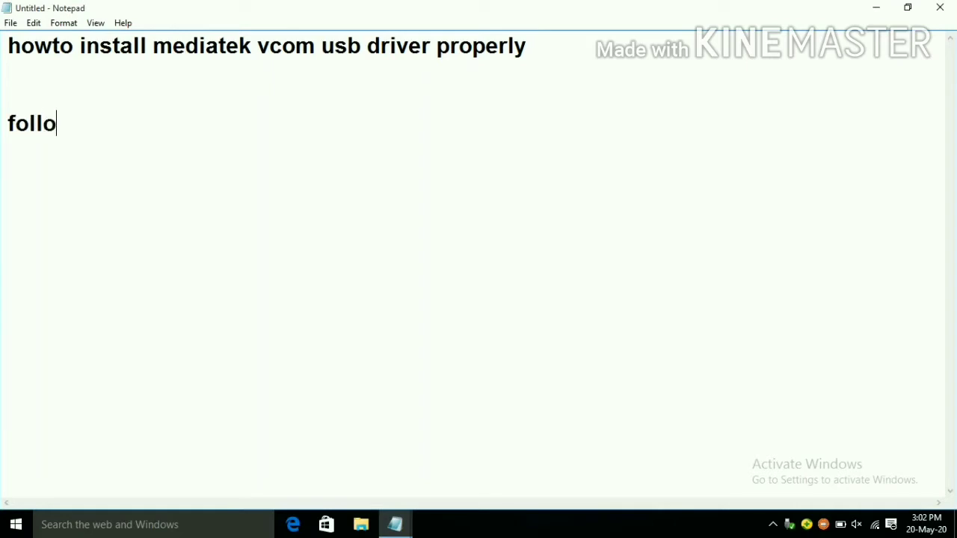
type("w my")
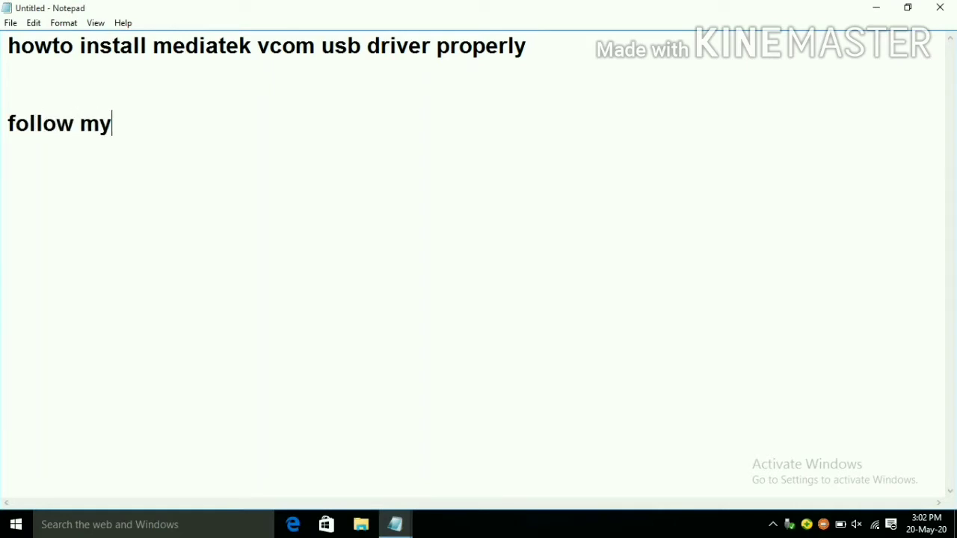
type(" steps")
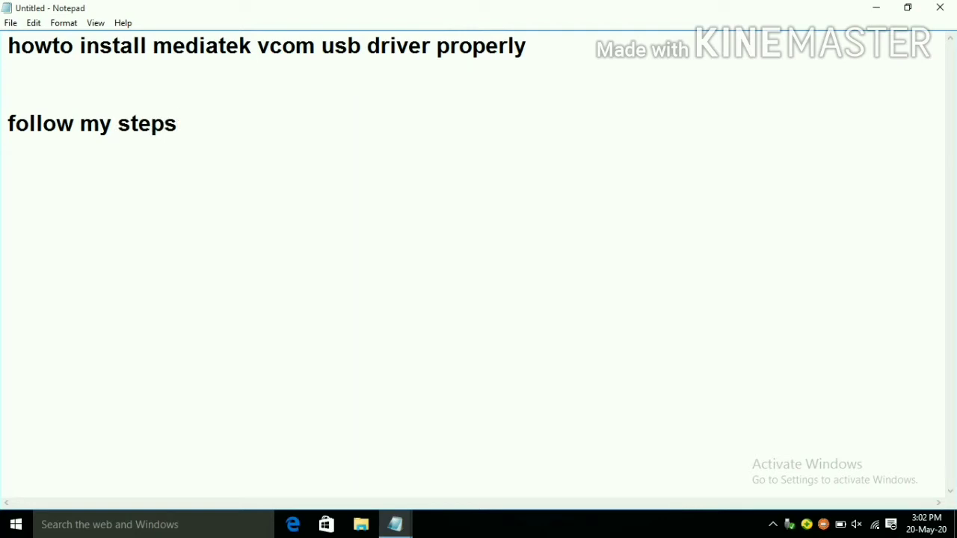
type("    lets star")
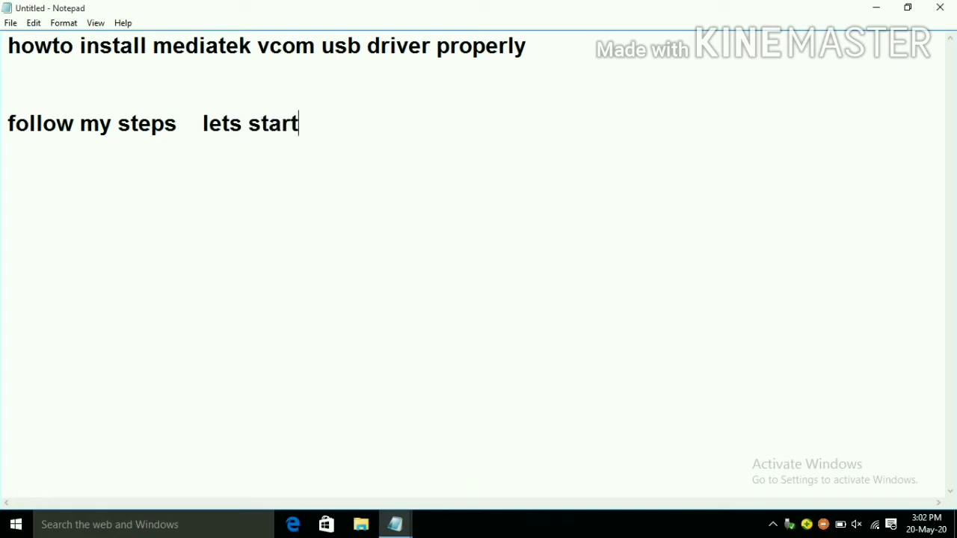
type("t")
Close the note without saving it and close the remaining empty Notepad window
left_click(939, 7)
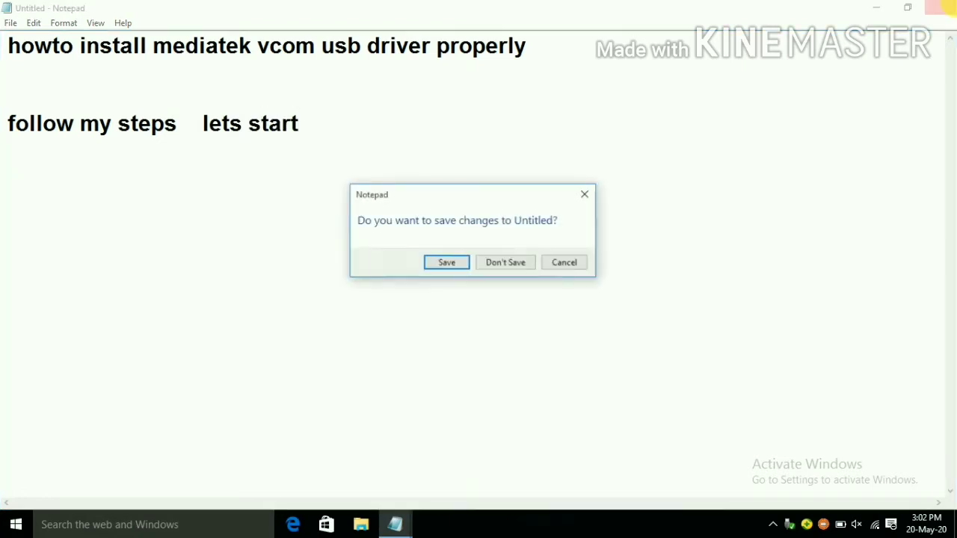
left_click(553, 266)
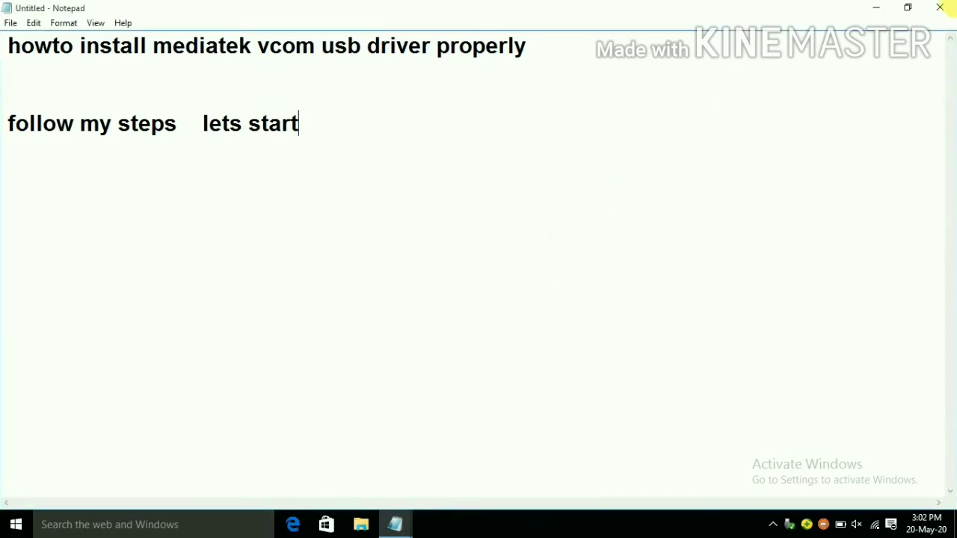
left_click(940, 8)
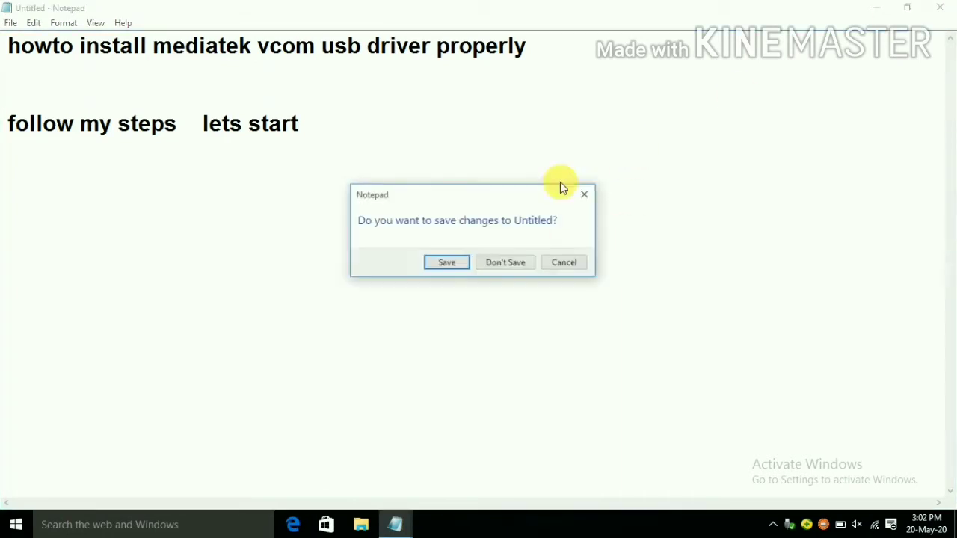
left_click(505, 264)
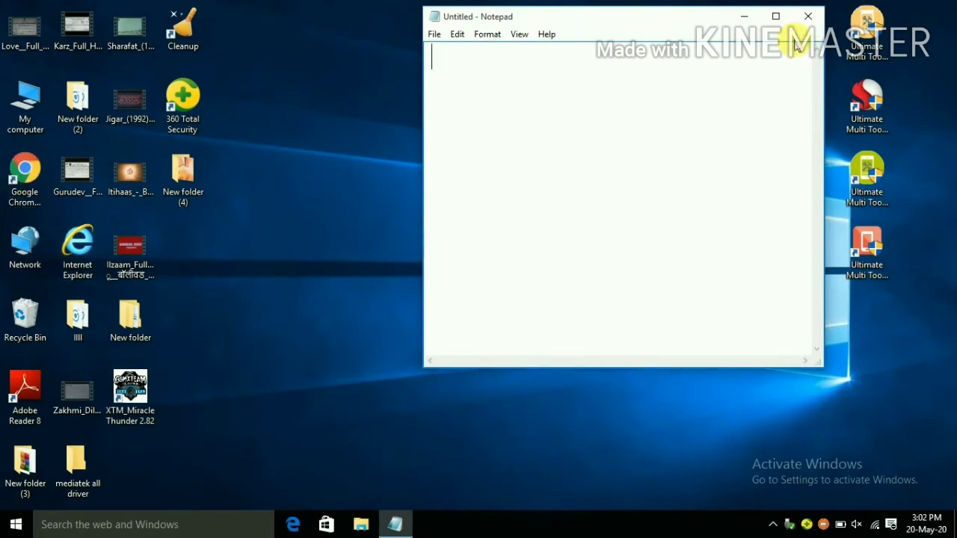
left_click(809, 18)
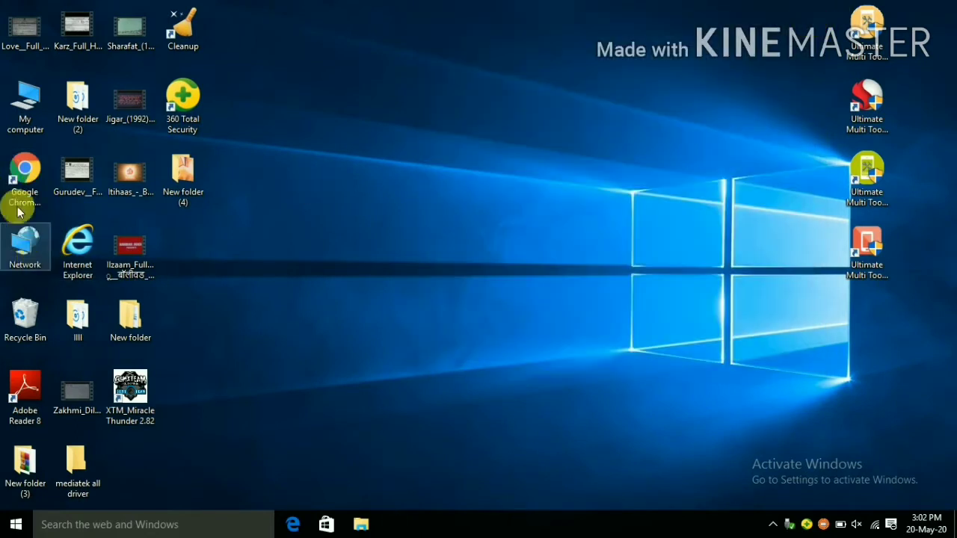
Open Google Chrome from the desktop and maximize its window
left_click(36, 185)
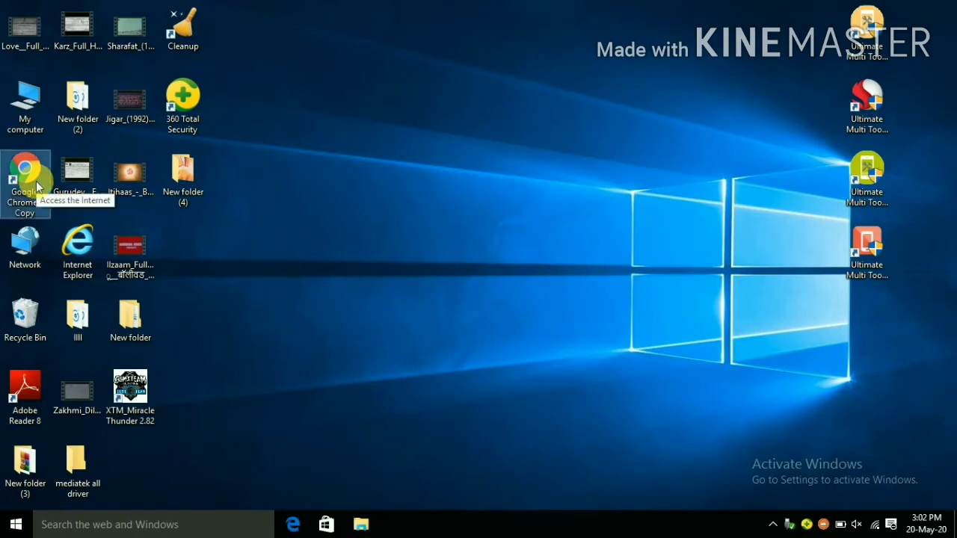
double_click(35, 184)
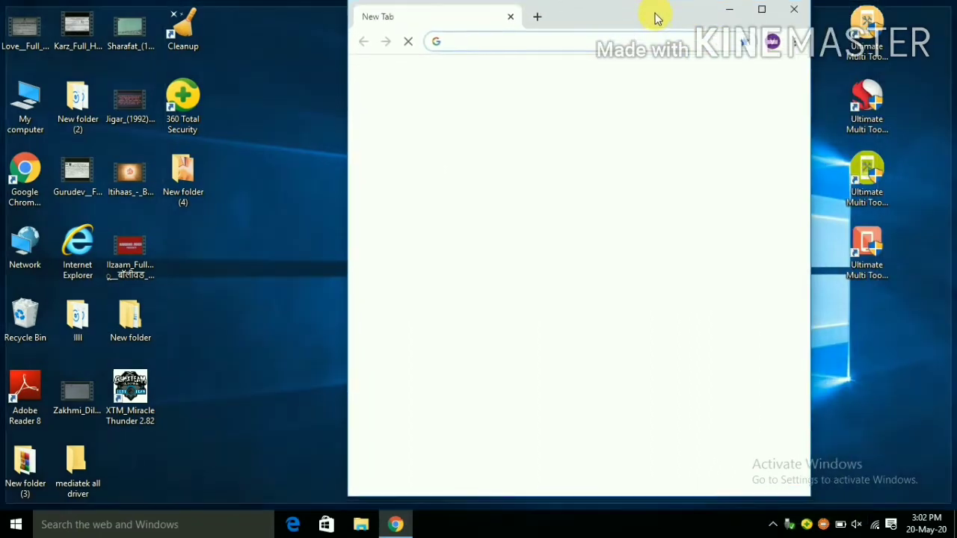
left_click_drag(657, 18, 658, 30)
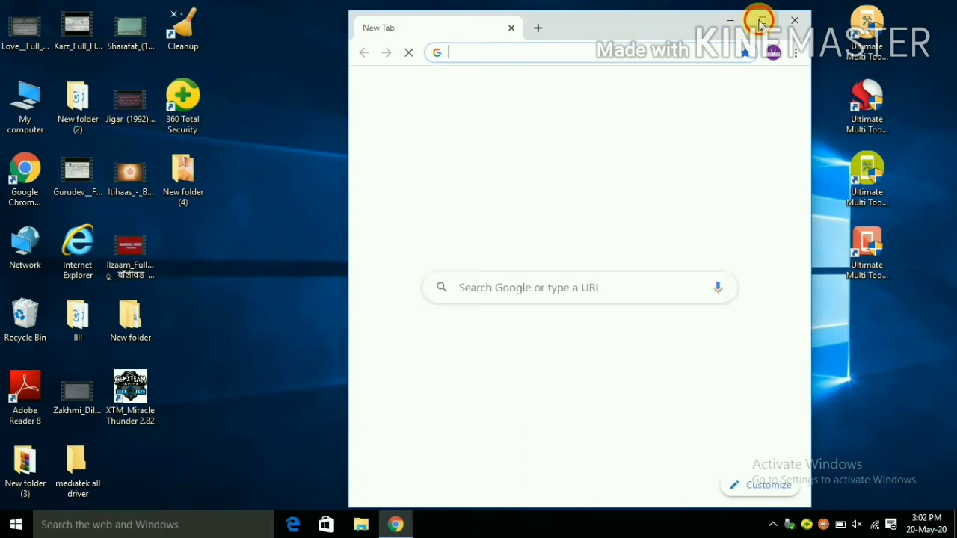
left_click(759, 19)
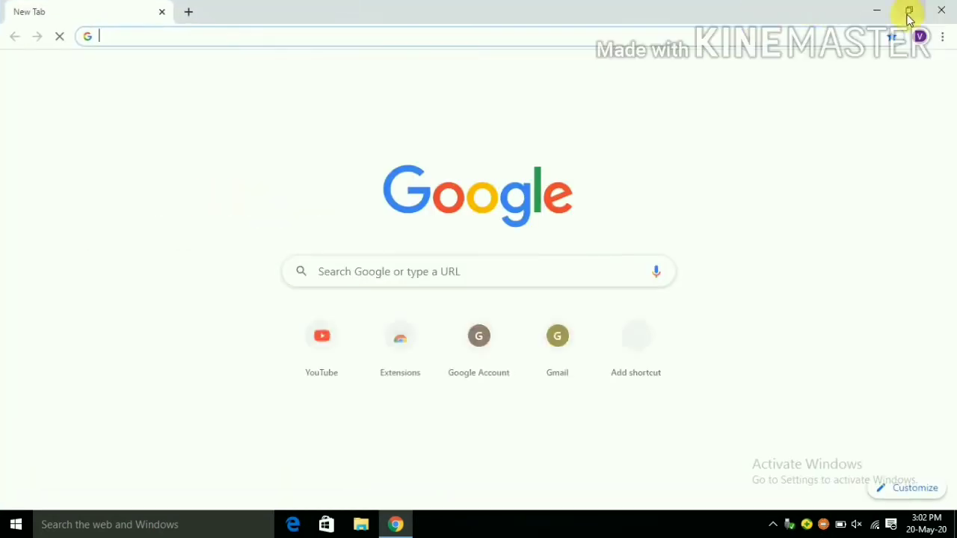
Search Google for "mediatek vcom drivers"
left_click(476, 272)
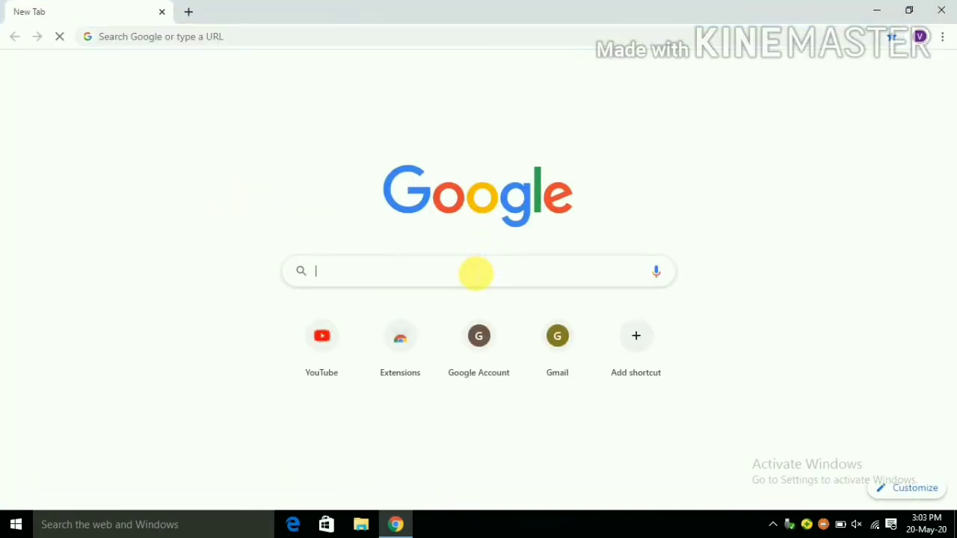
type("me")
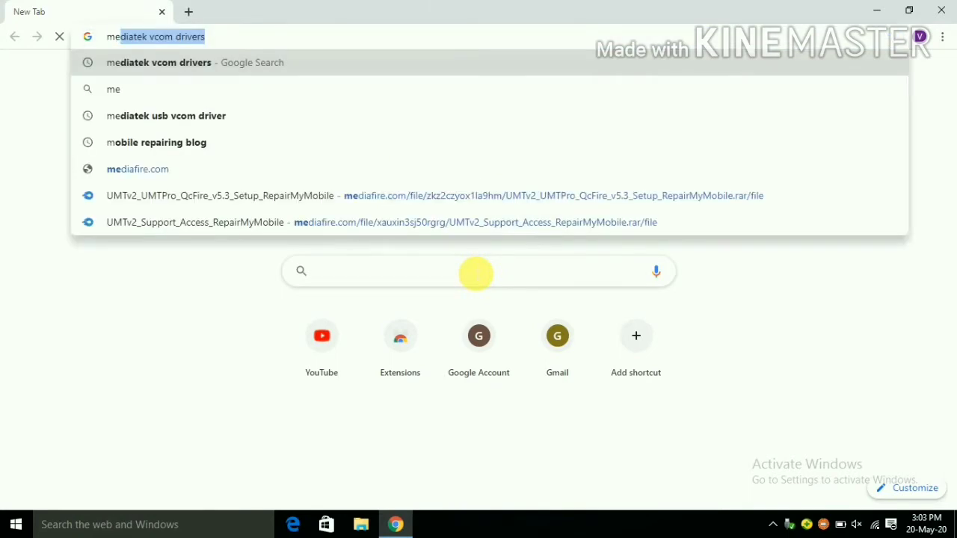
type("diat")
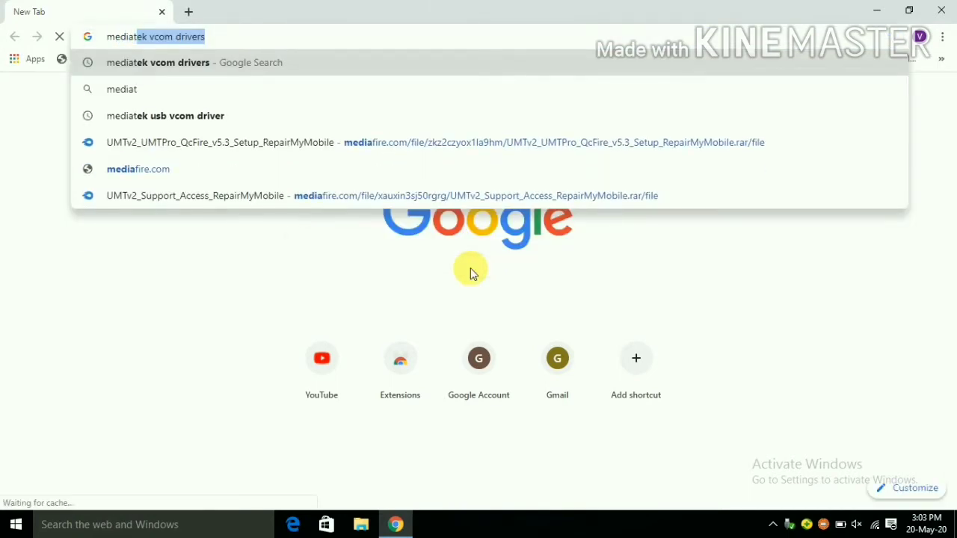
type("ek vcom")
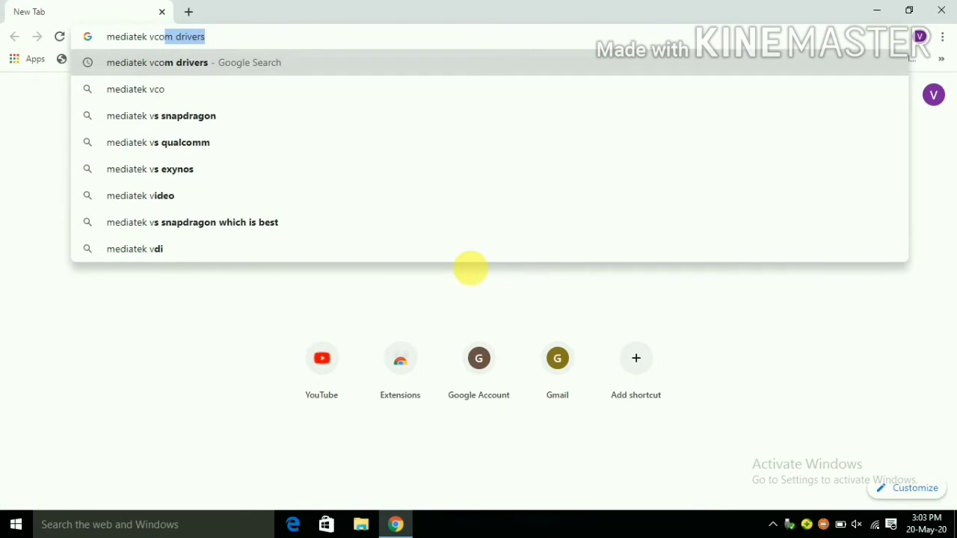
left_click(333, 67)
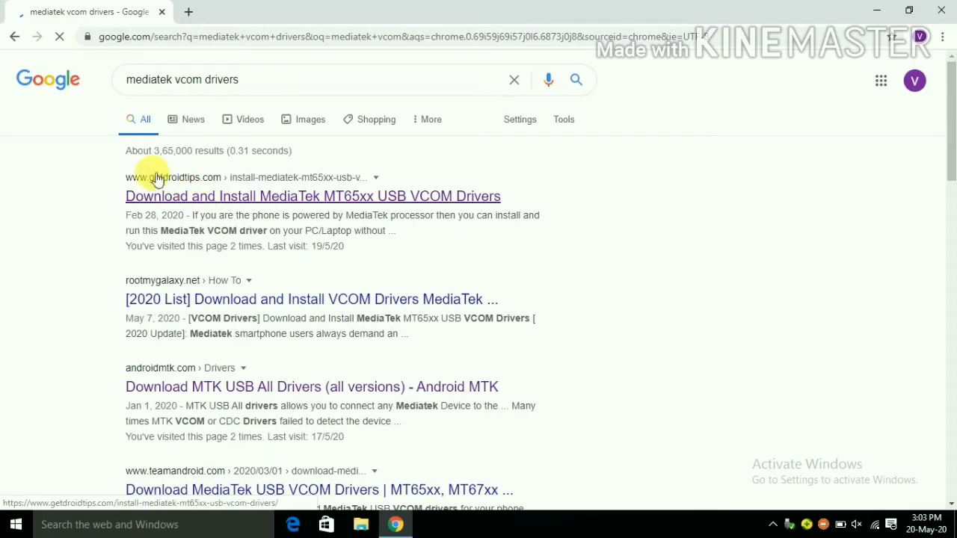
Open the getdroidtips.com result on MediaTek MT65xx USB VCOM drivers and go to its Add Legacy Hardware instructions
left_click_drag(120, 172, 439, 232)
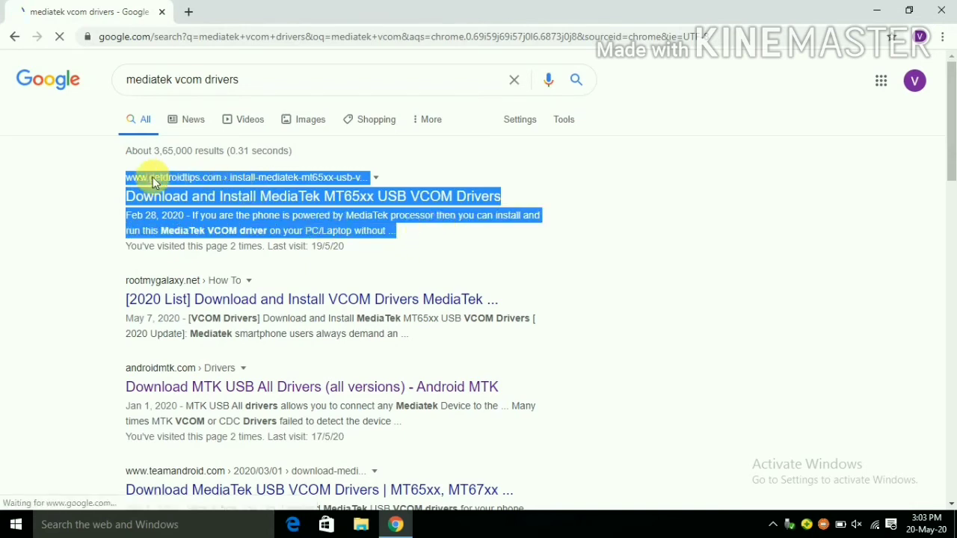
left_click(436, 236)
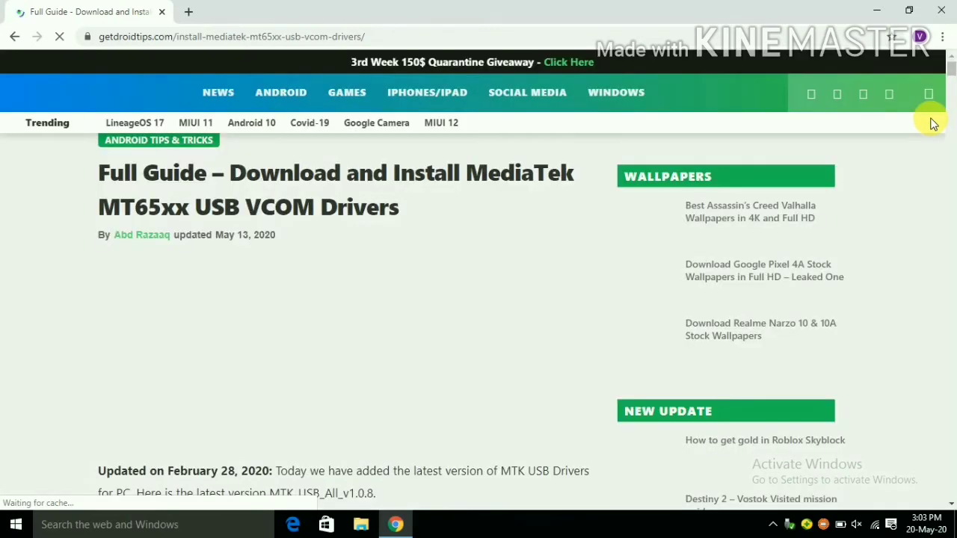
left_click_drag(950, 74, 951, 156)
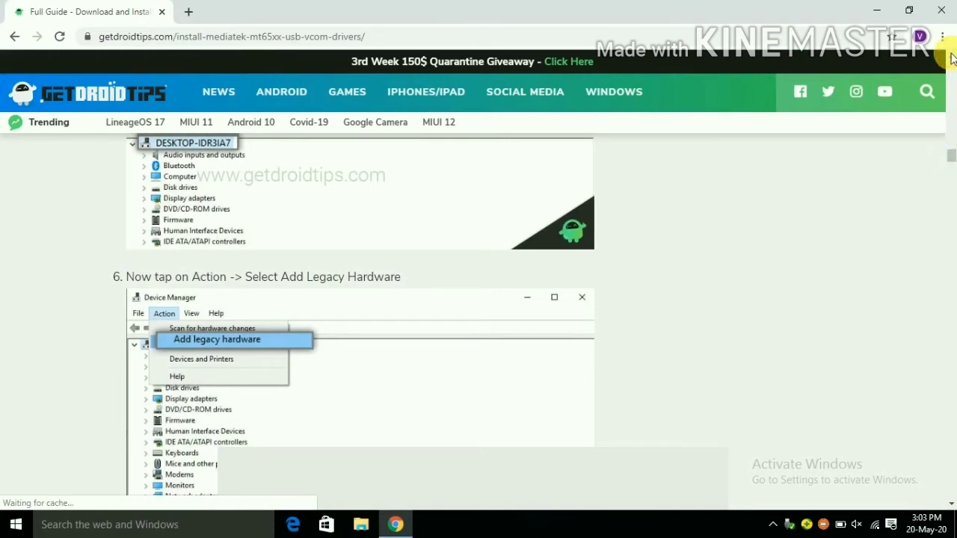
Open the "Download Meditek USB VCOM DRIVERS" link in the article's Download Files section
scroll(952, 59, "up", 2)
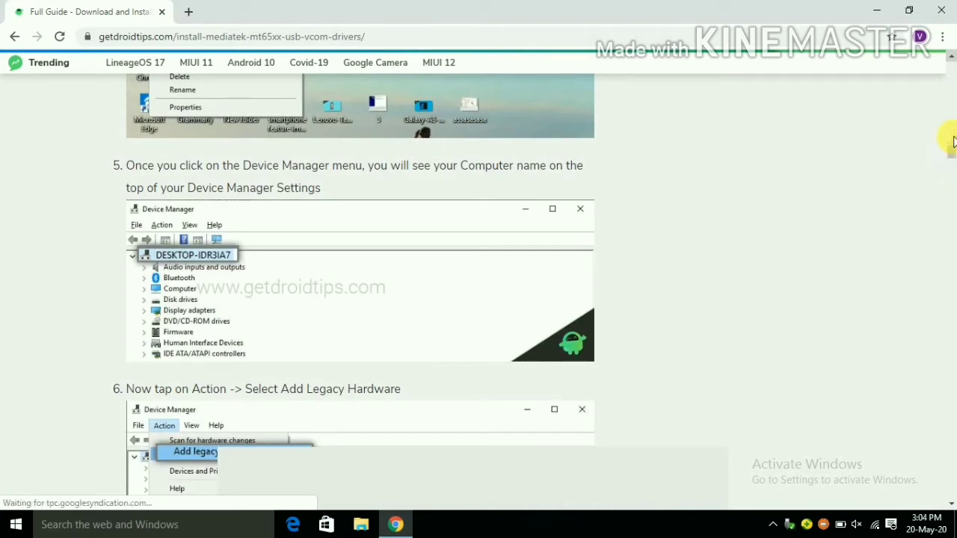
scroll(953, 142, "up", 5)
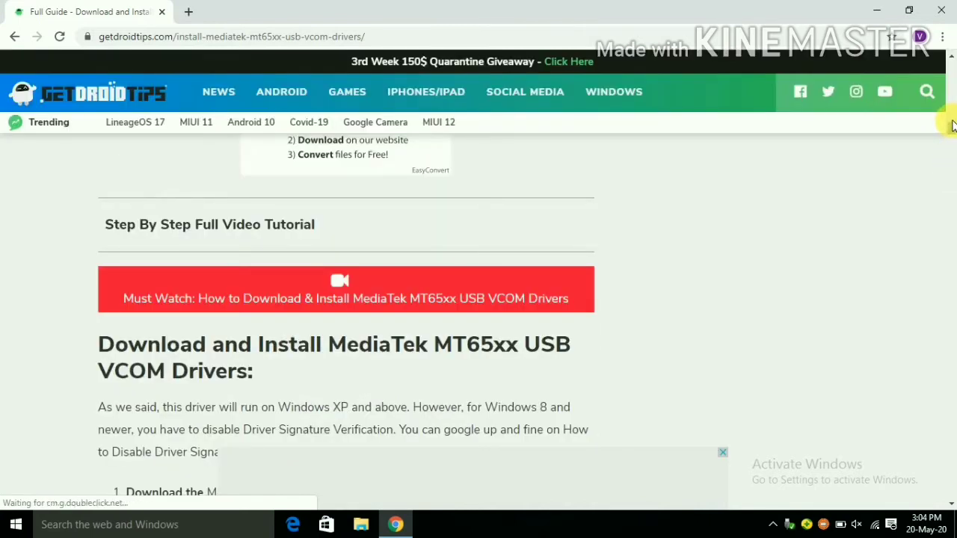
scroll(952, 124, "up", 3)
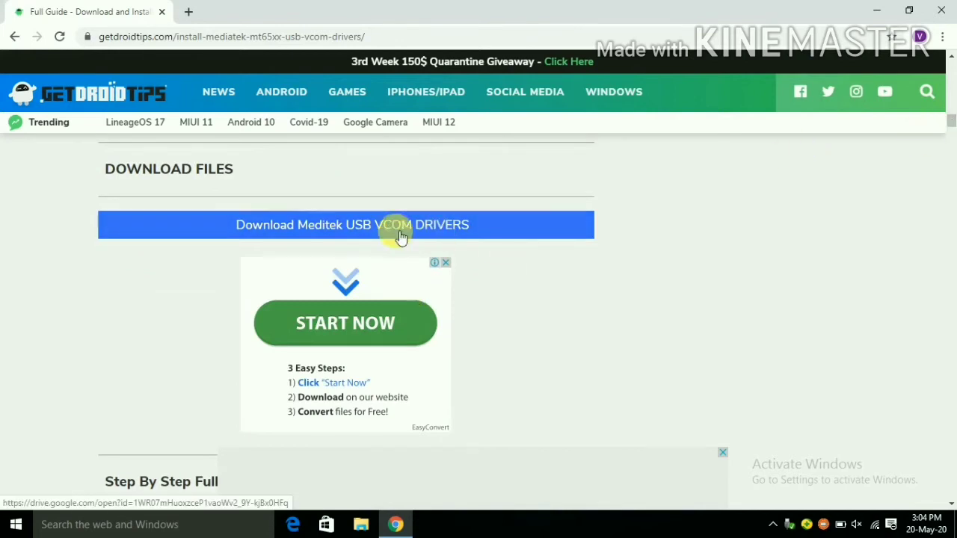
left_click(489, 219)
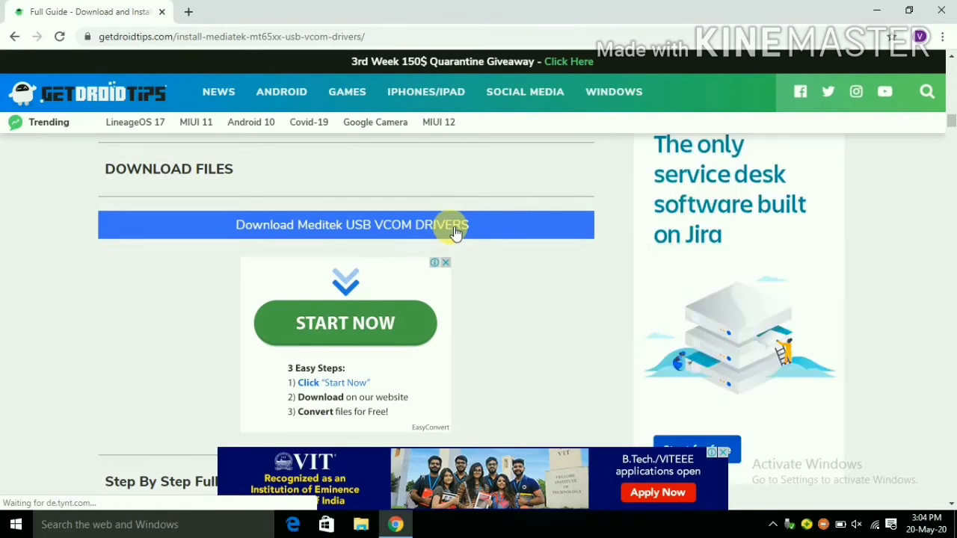
left_click(454, 232)
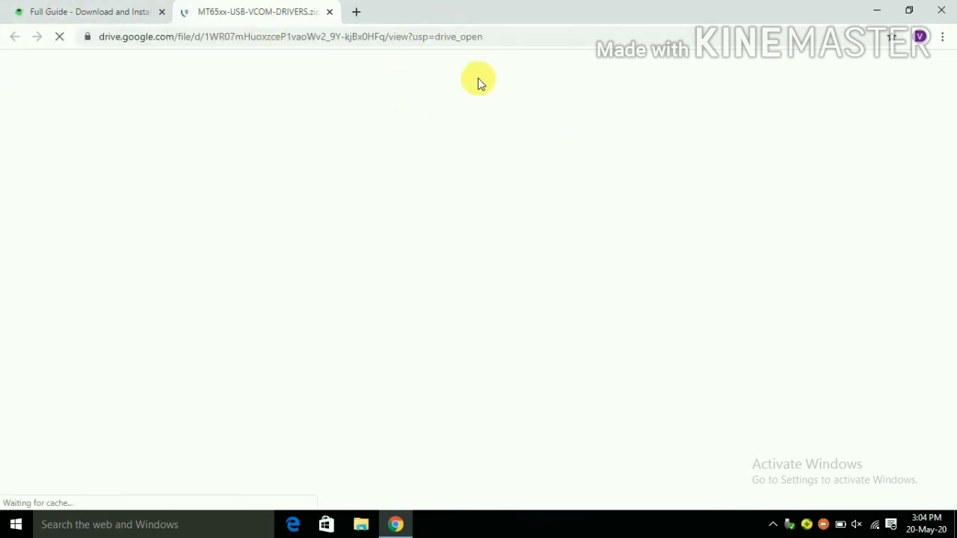
Start downloading MT65xx-USB-VCOM-DRIVERS.zip from its Google Drive page, and close the Drive page and the browser
left_click(92, 11)
left_click(235, 16)
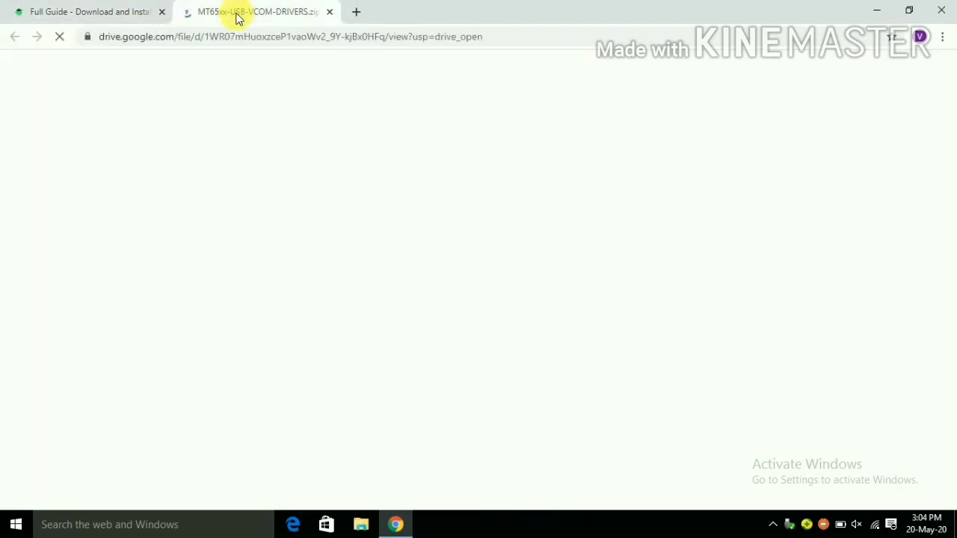
left_click(906, 14)
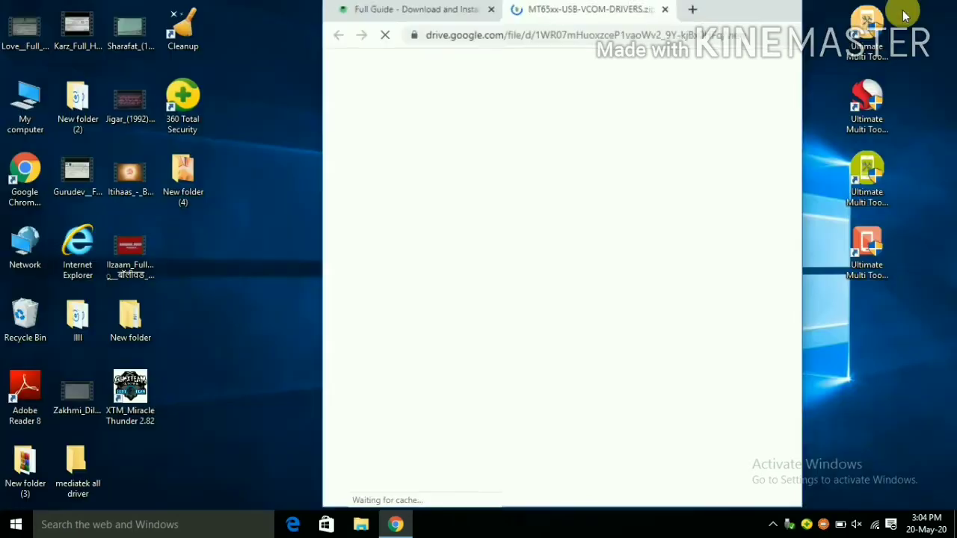
left_click(761, 21)
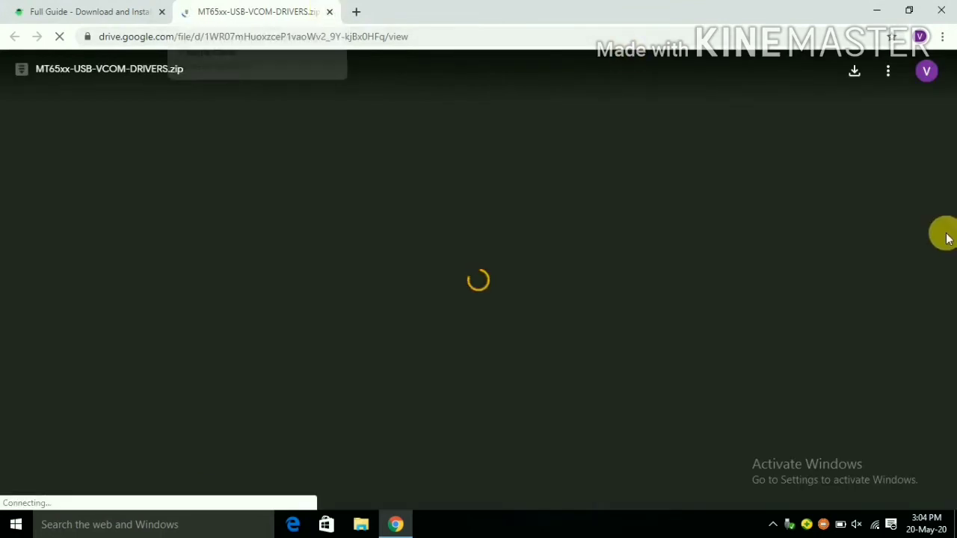
left_click(854, 74)
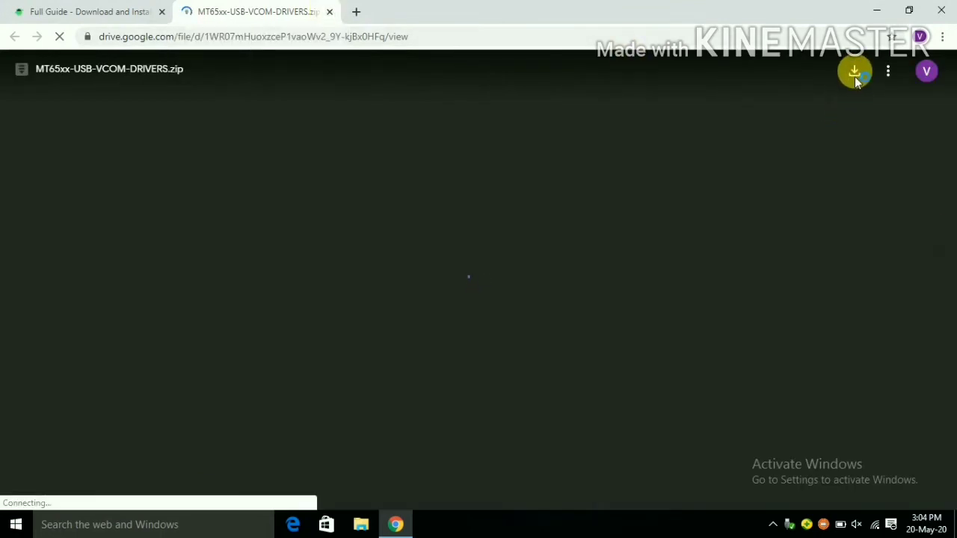
left_click(329, 12)
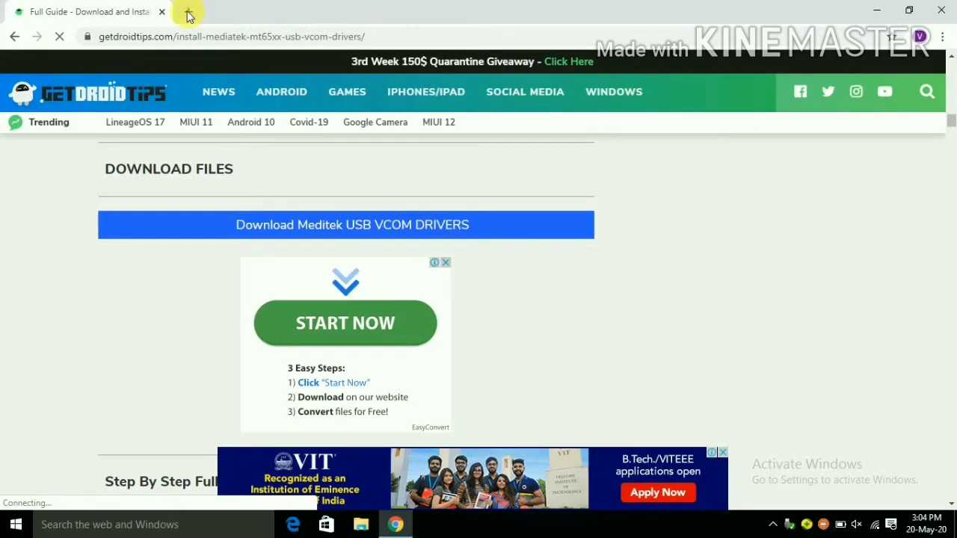
left_click(951, 7)
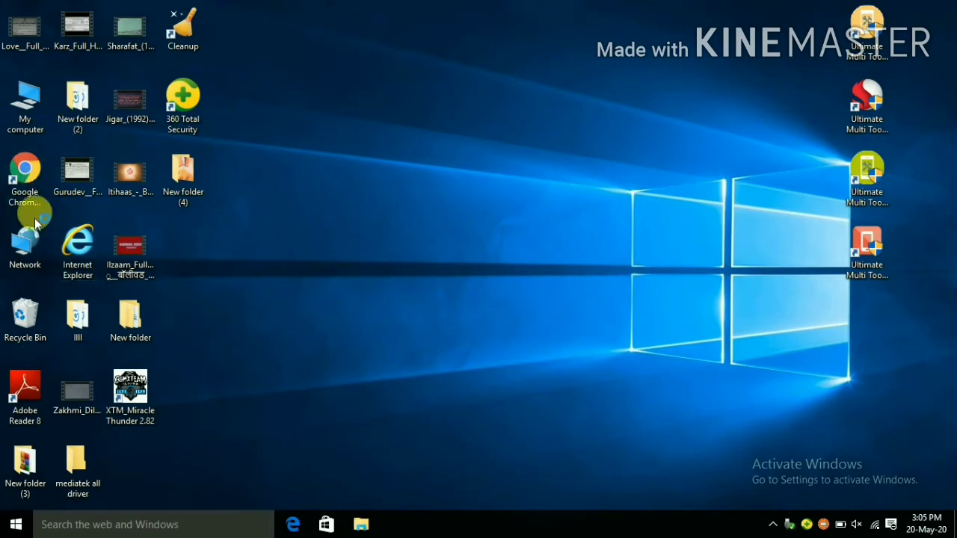
Switch to Device Manager and scan for hardware changes on the Ports (COM & LPT) category
right_click(18, 520)
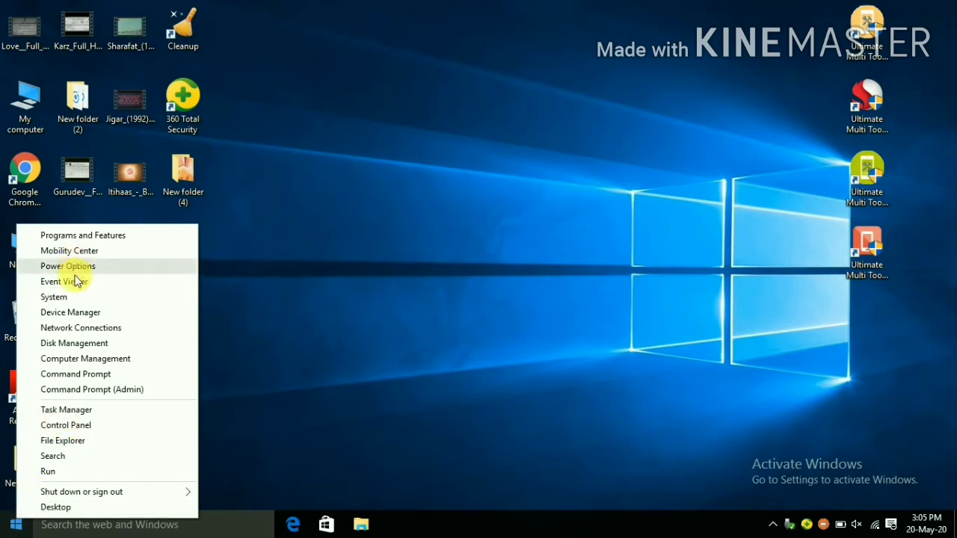
left_click(81, 314)
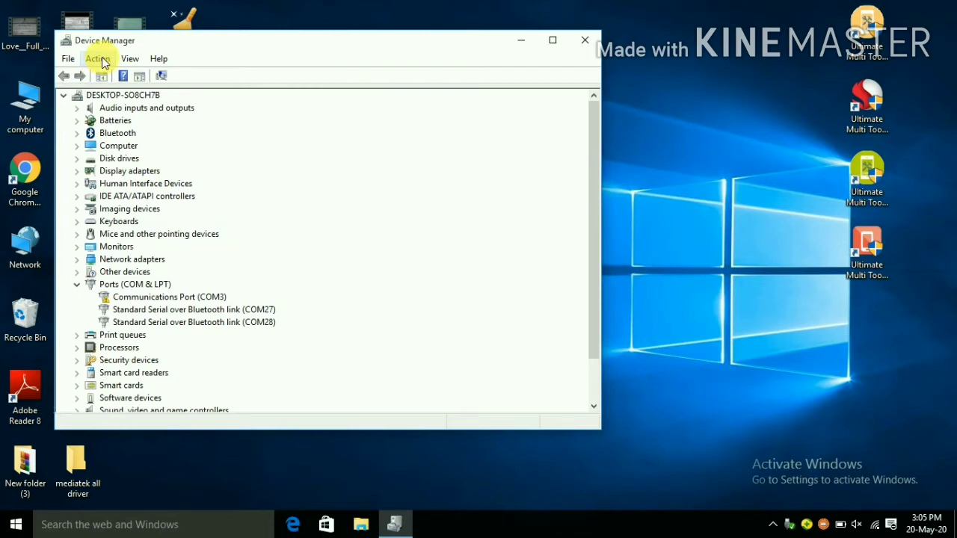
left_click(102, 62)
left_click(103, 62)
left_click(102, 62)
left_click(103, 62)
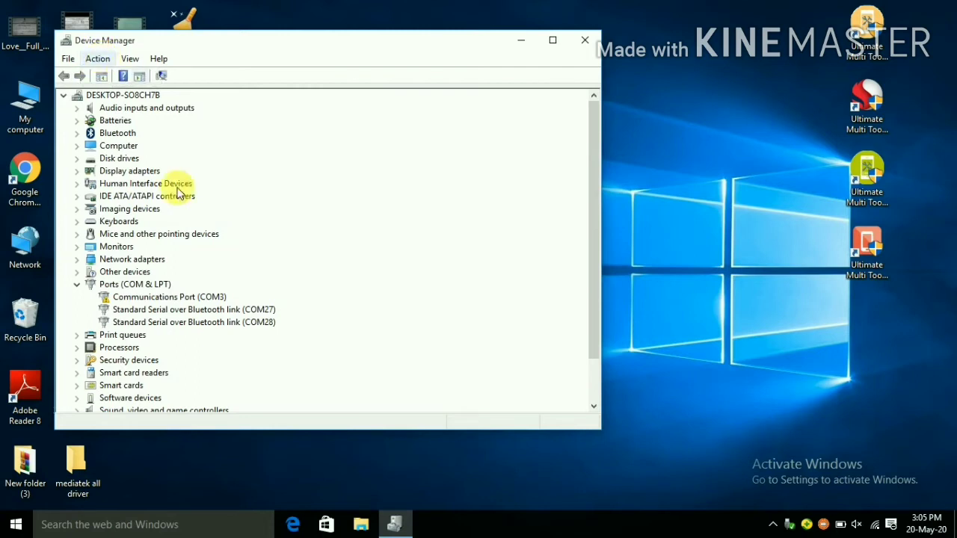
left_click(77, 284)
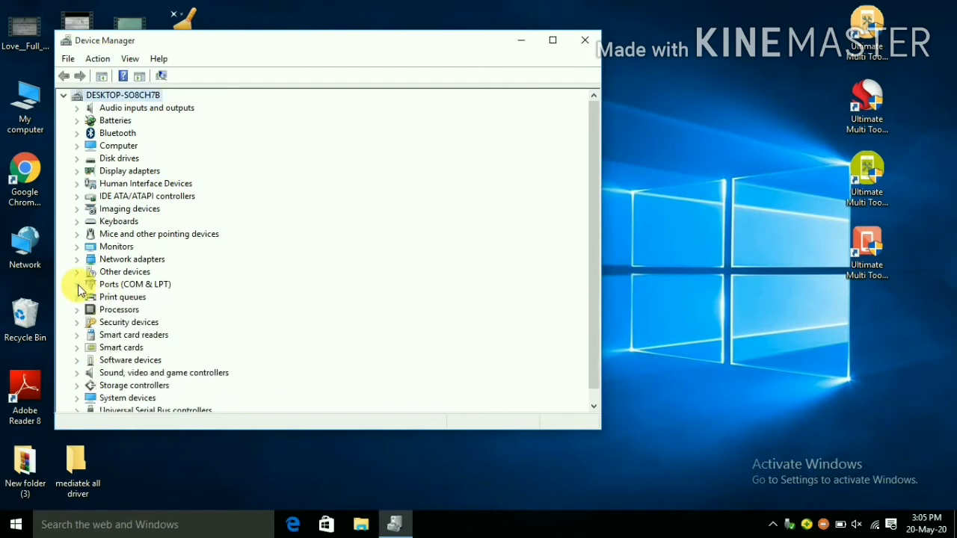
left_click(77, 284)
right_click(103, 291)
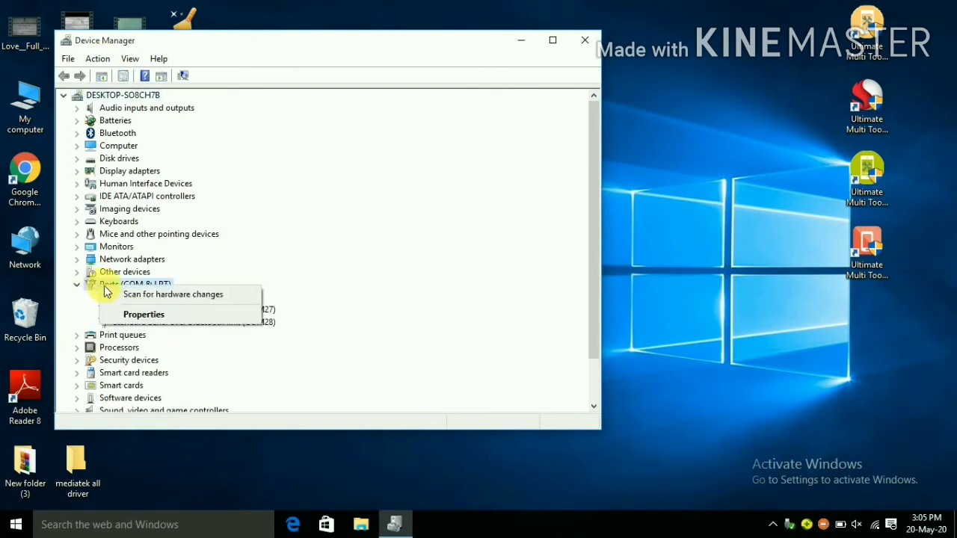
left_click(119, 294)
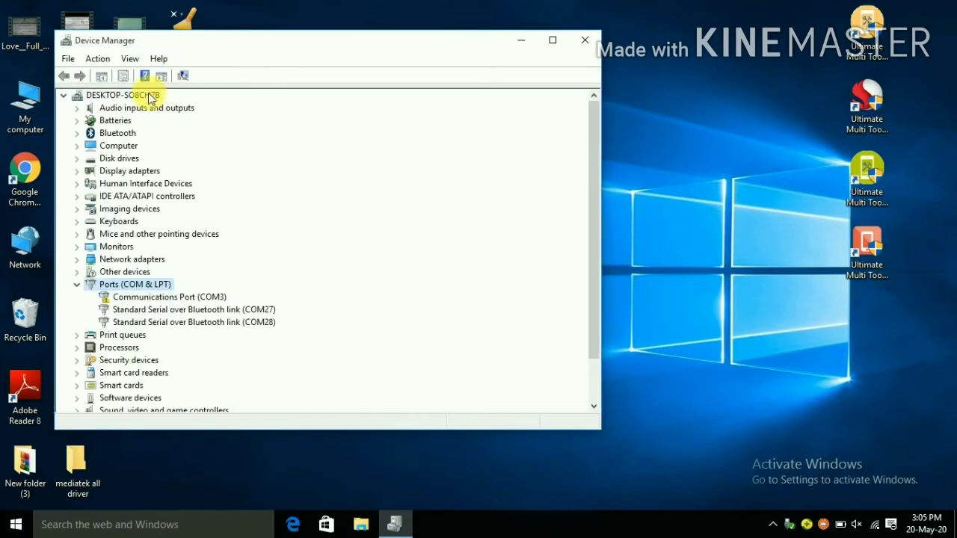
Start adding legacy hardware, choosing to install hardware manually selected from a list, with Show All Devices as the hardware type
left_click(100, 60)
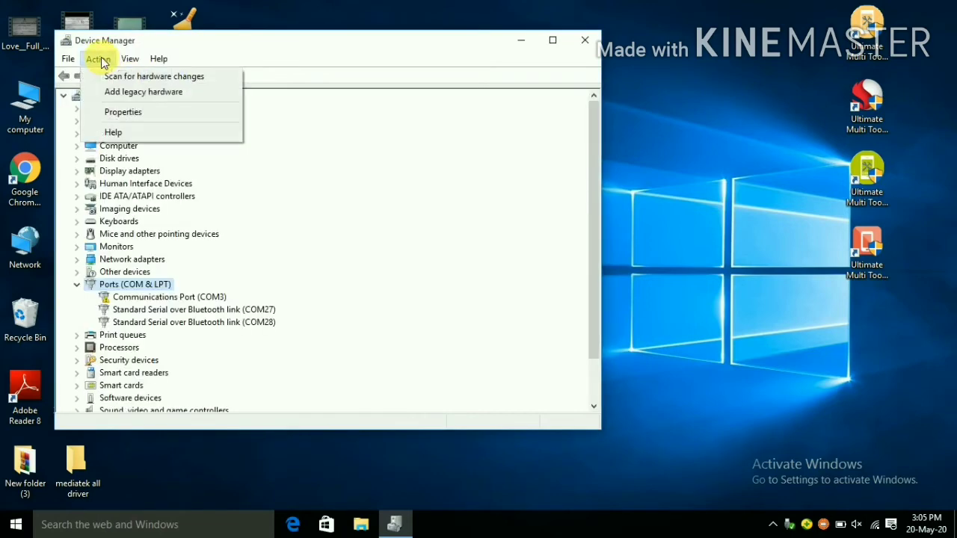
left_click(122, 92)
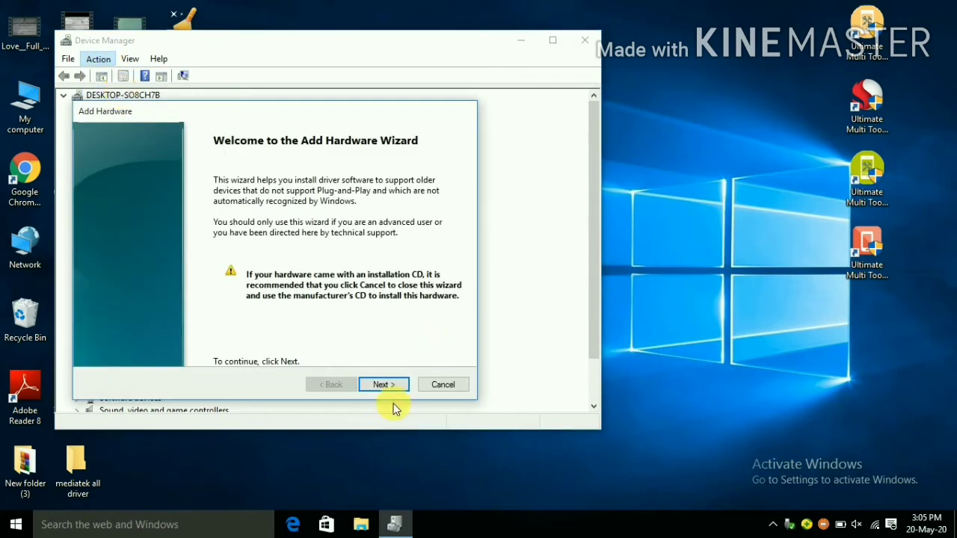
left_click(382, 384)
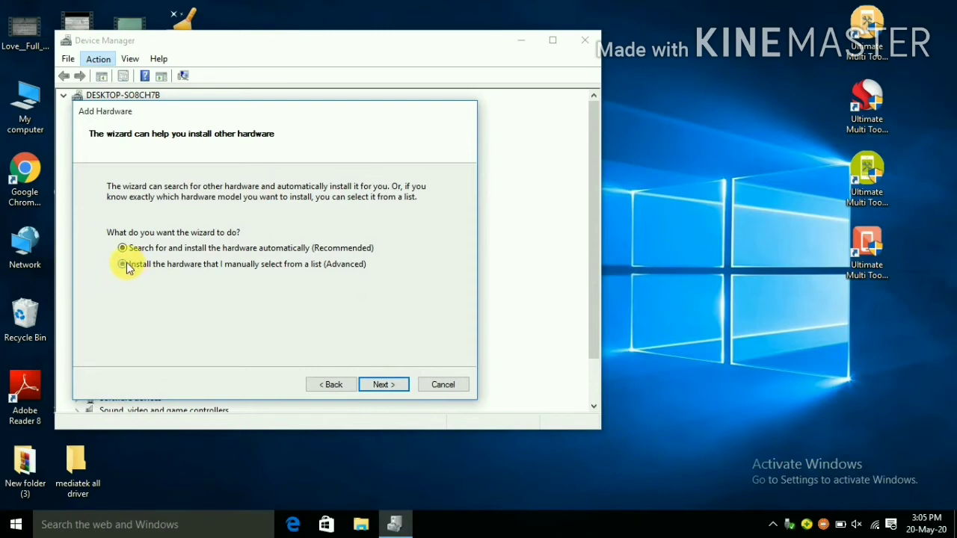
left_click(127, 266)
left_click(376, 387)
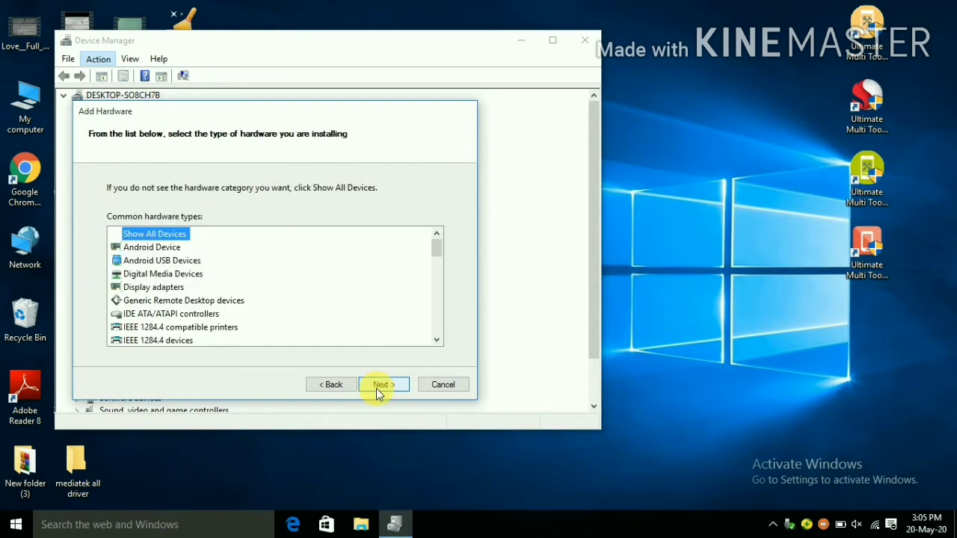
left_click(375, 388)
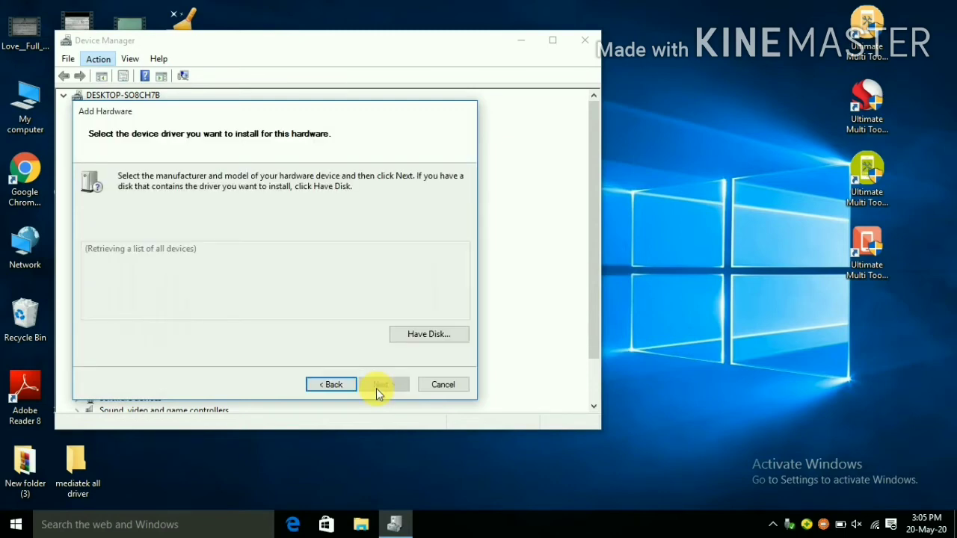
Load the usb2ser Windows 10 driver file from the Windows 10 subfolder of MT65xx-USB-VCOM-DRIVERS, in the desktop folder "mediatek all driver"
left_click(428, 334)
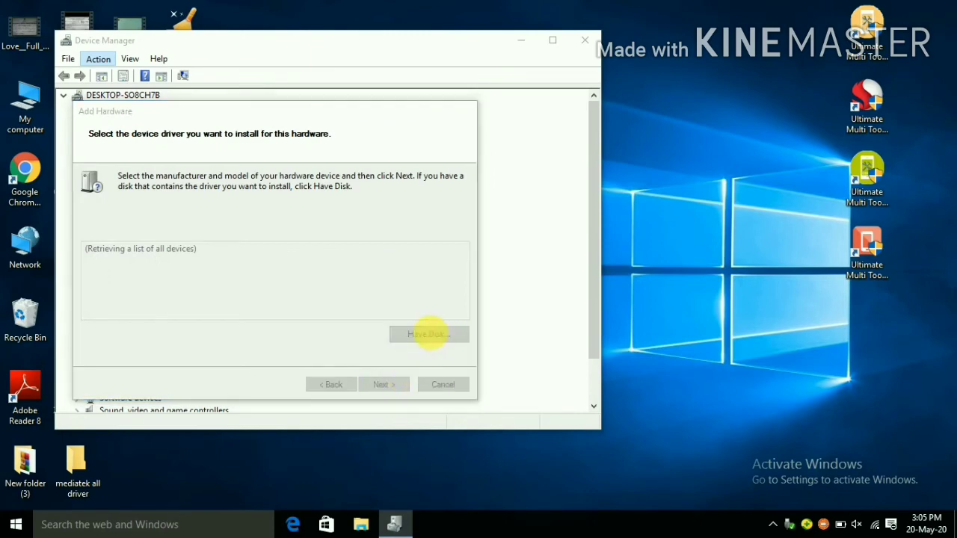
left_click(402, 324)
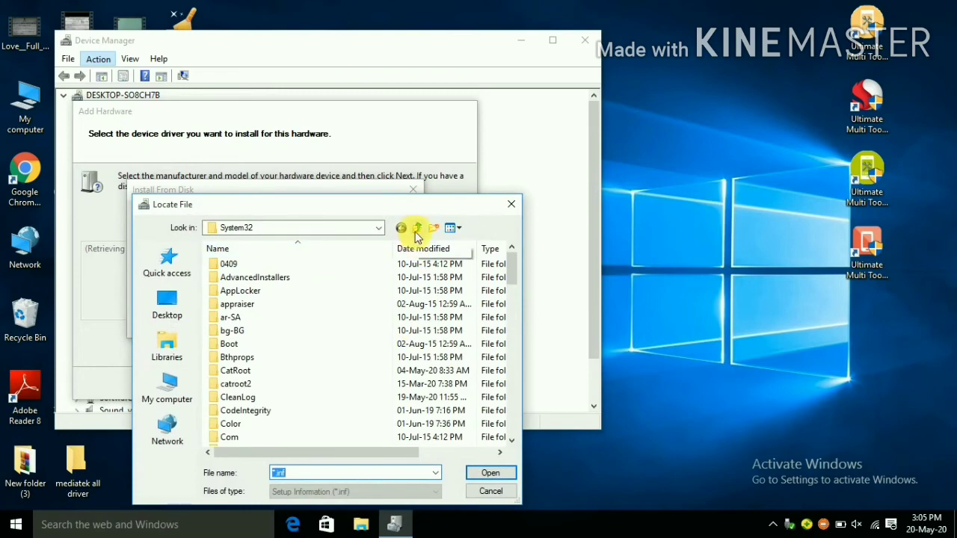
left_click(417, 229)
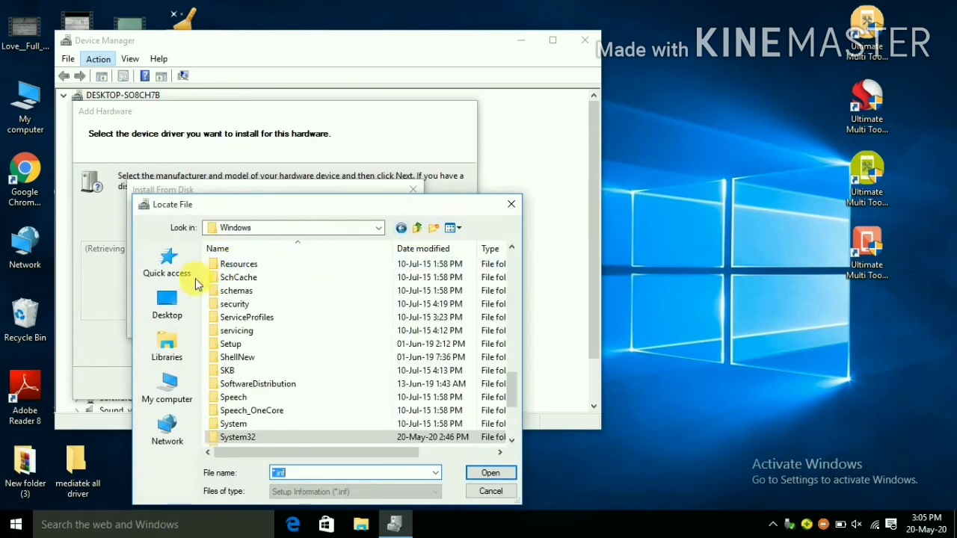
left_click(178, 297)
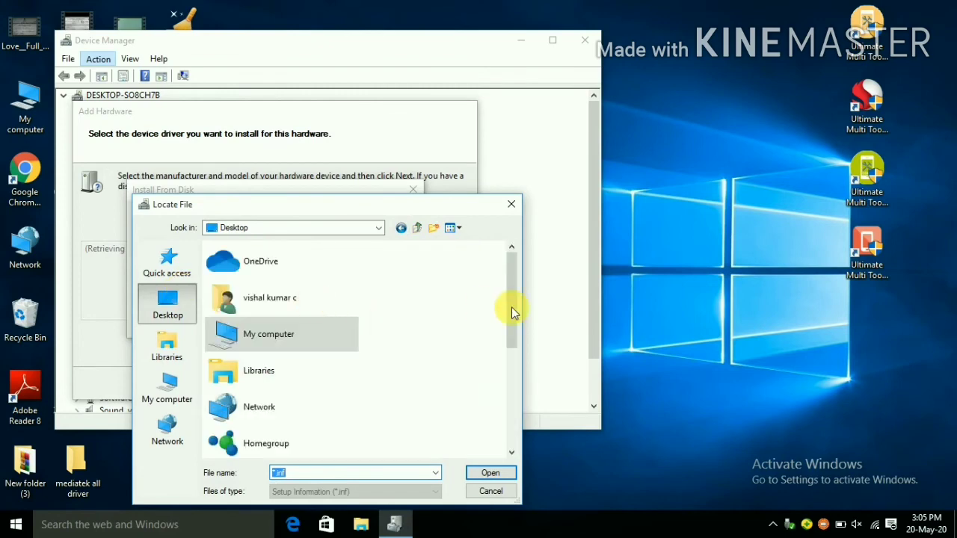
left_click_drag(515, 308, 521, 402)
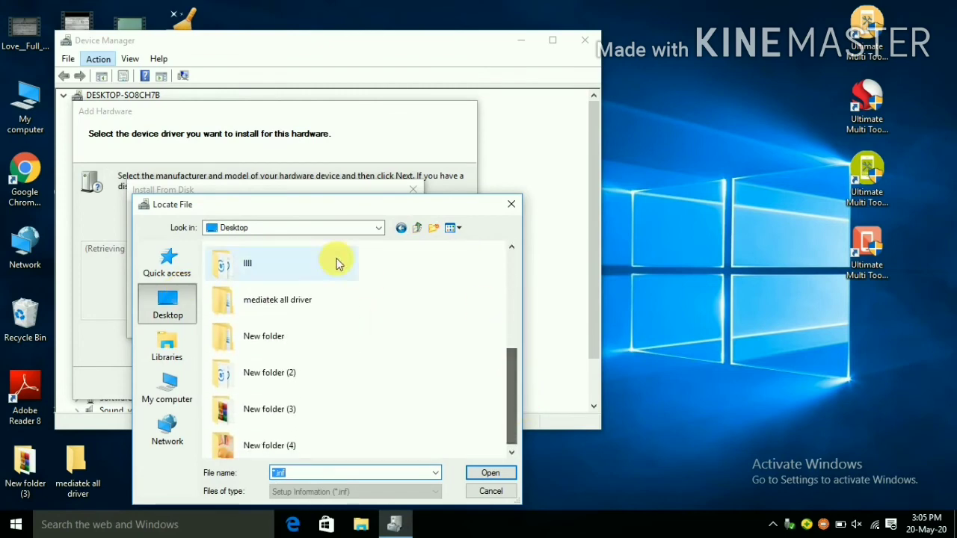
double_click(314, 299)
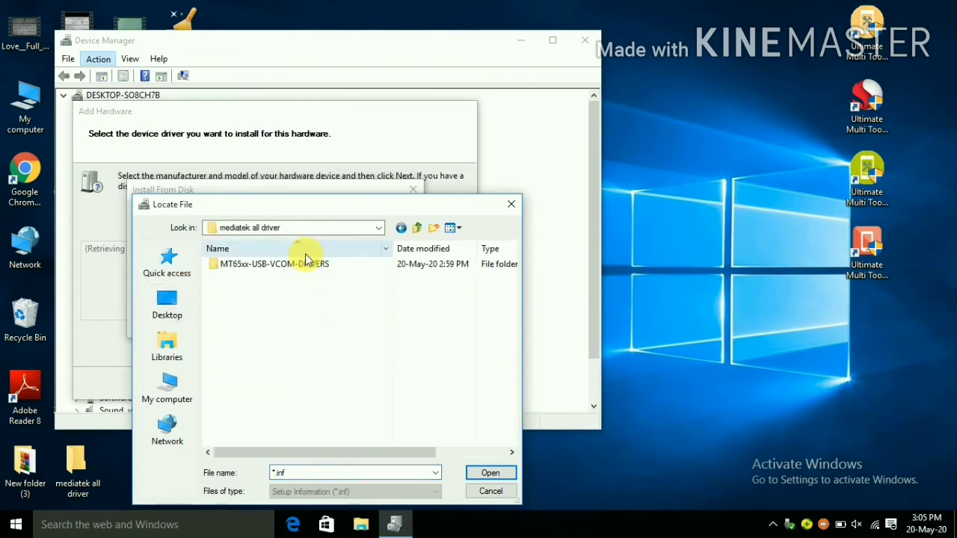
double_click(307, 264)
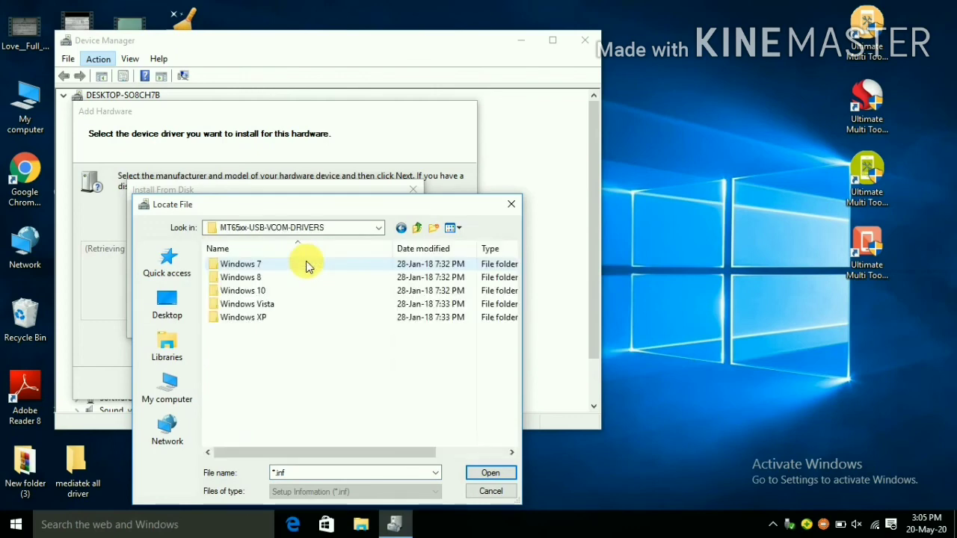
double_click(269, 290)
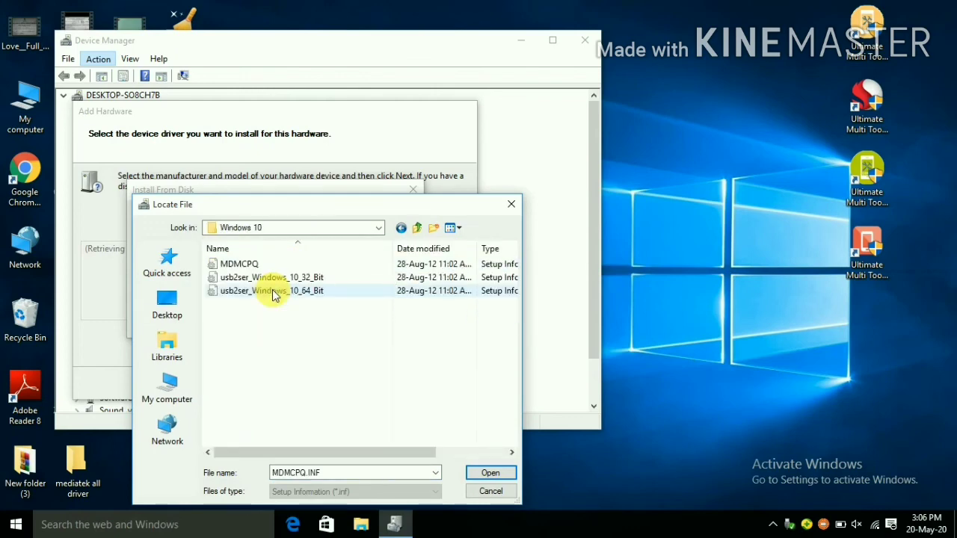
double_click(309, 283)
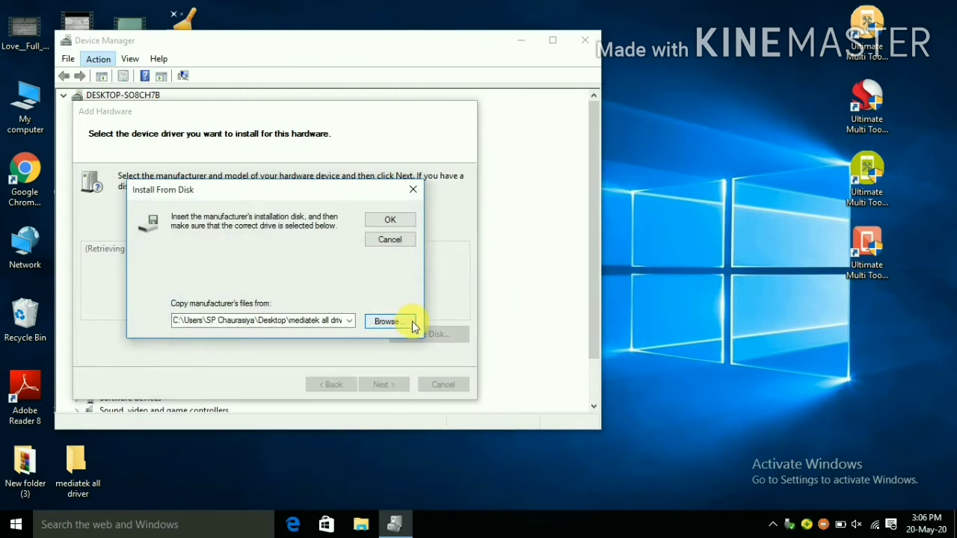
left_click(402, 222)
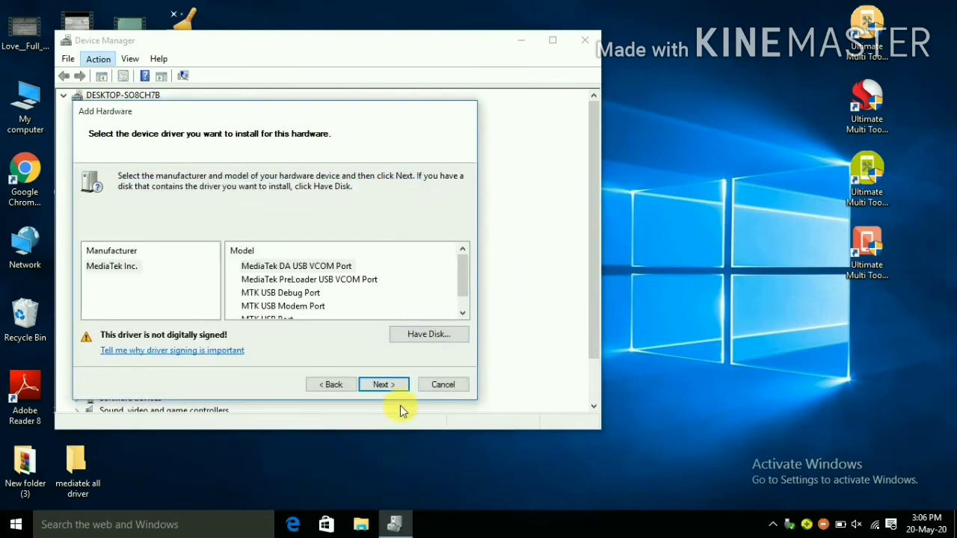
Install the MediaTek DA USB VCOM Port driver, choosing to install the unverified driver software anyway
left_click(398, 385)
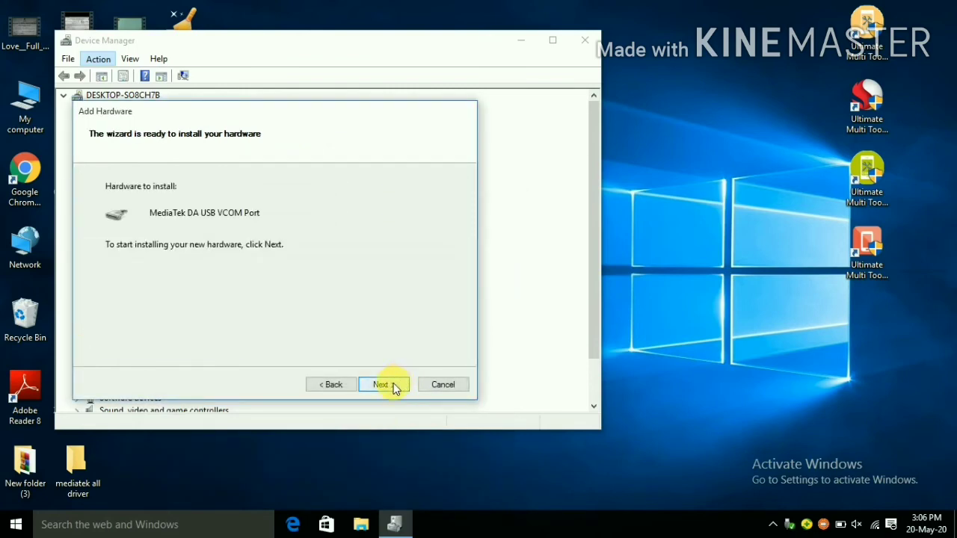
left_click(387, 384)
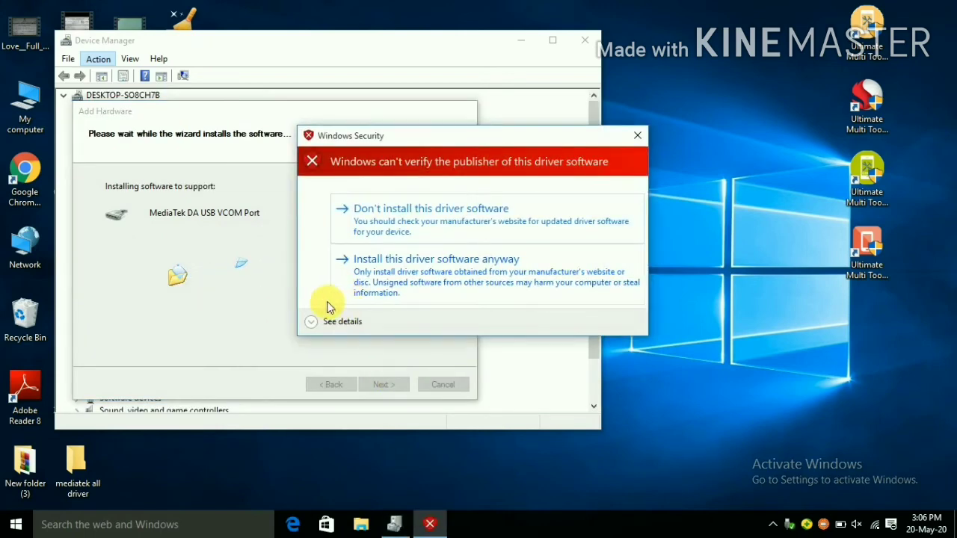
left_click(383, 268)
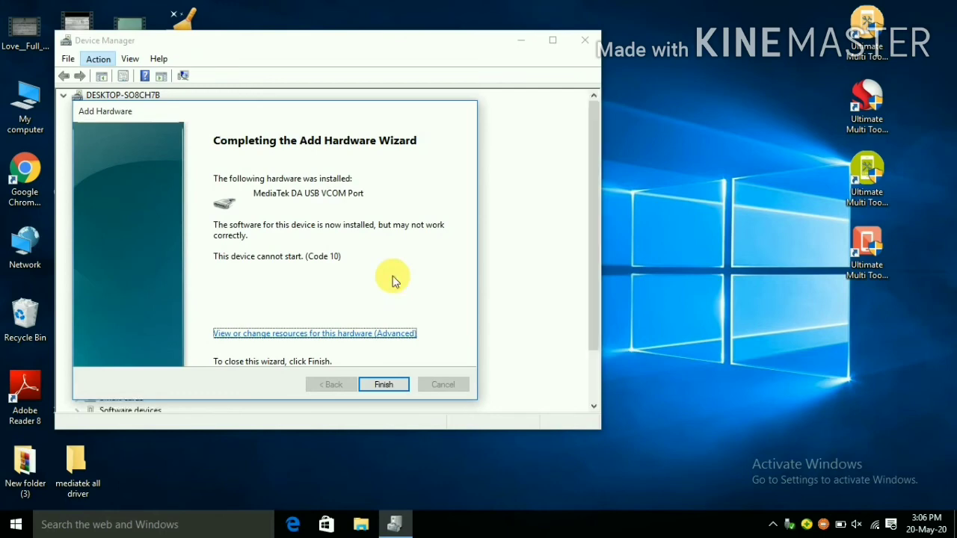
Finish the Add Hardware wizard and close Device Manager
left_click(377, 386)
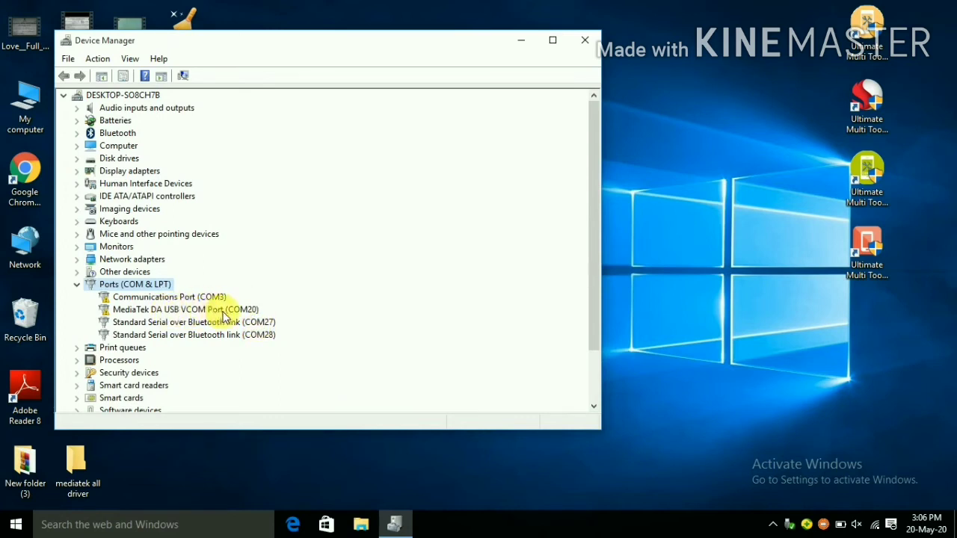
left_click(585, 41)
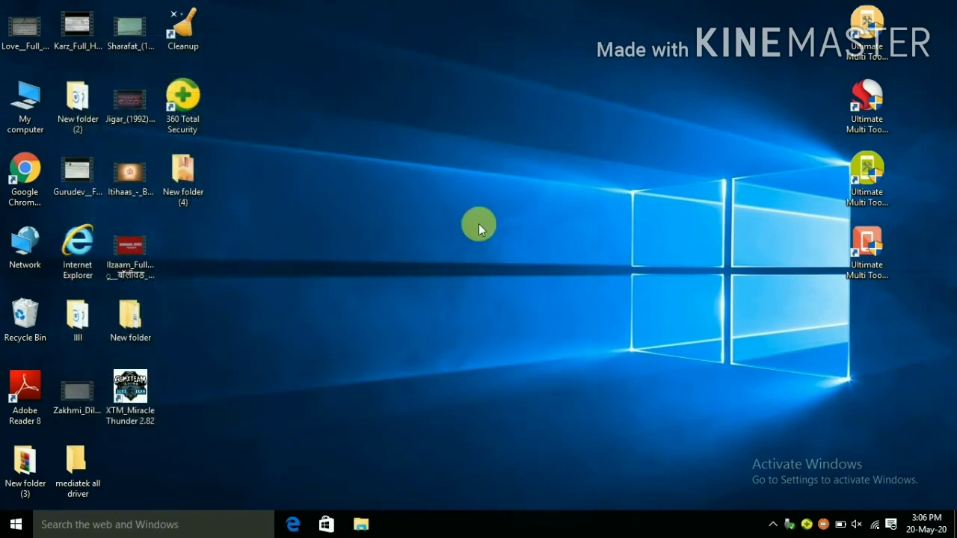
Search Windows for "note" and open Notepad
left_click(138, 525)
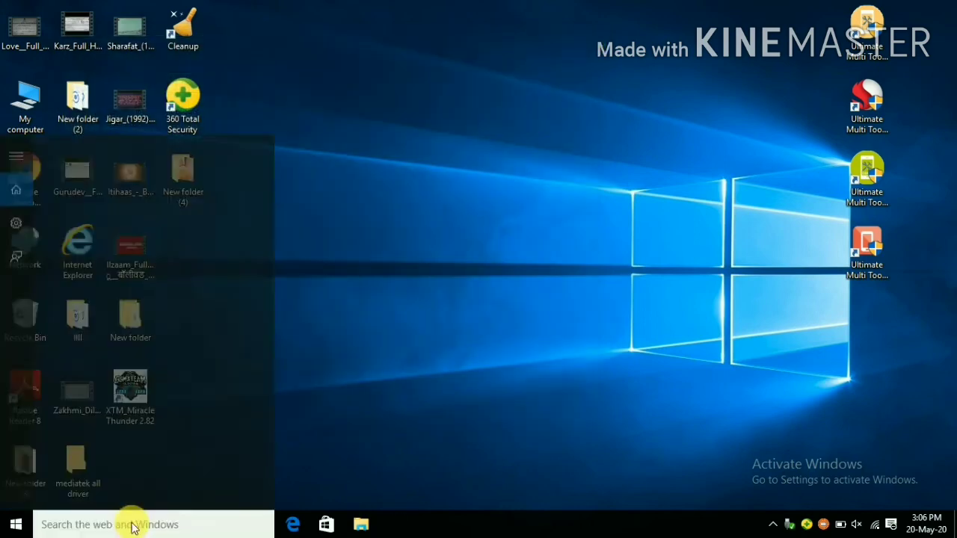
type("not")
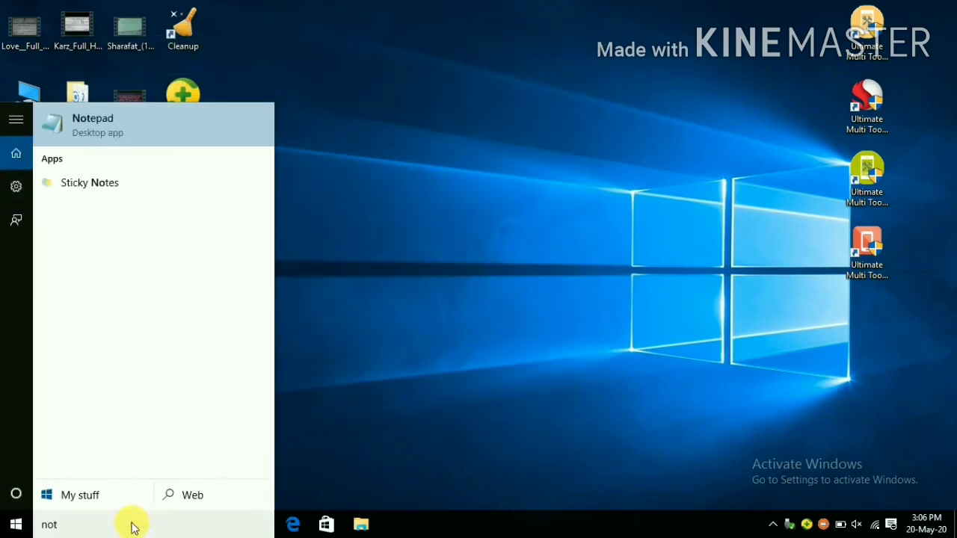
type("e")
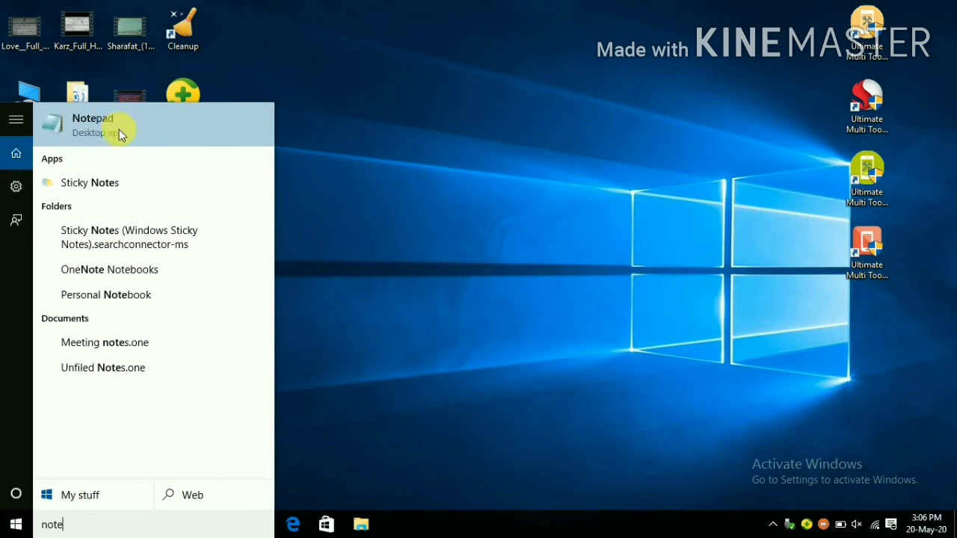
left_click(118, 129)
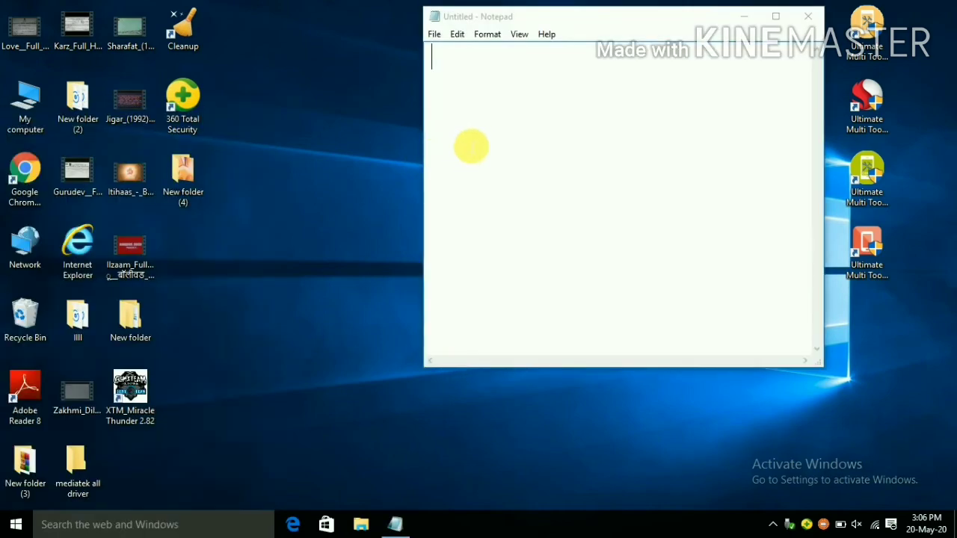
Write "now media tek vcom driver installed properly" as the first line of the blank note, with the window maximized
type("no")
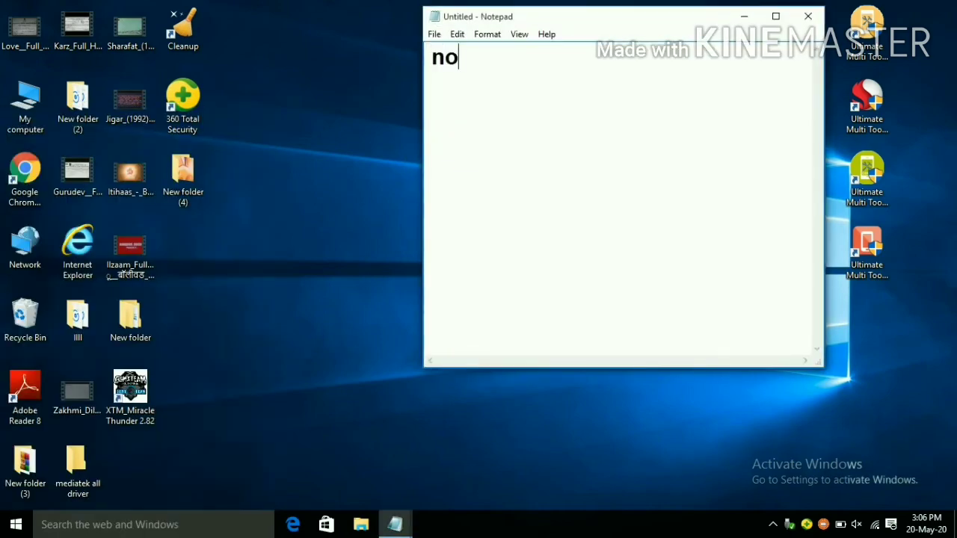
type("w media ")
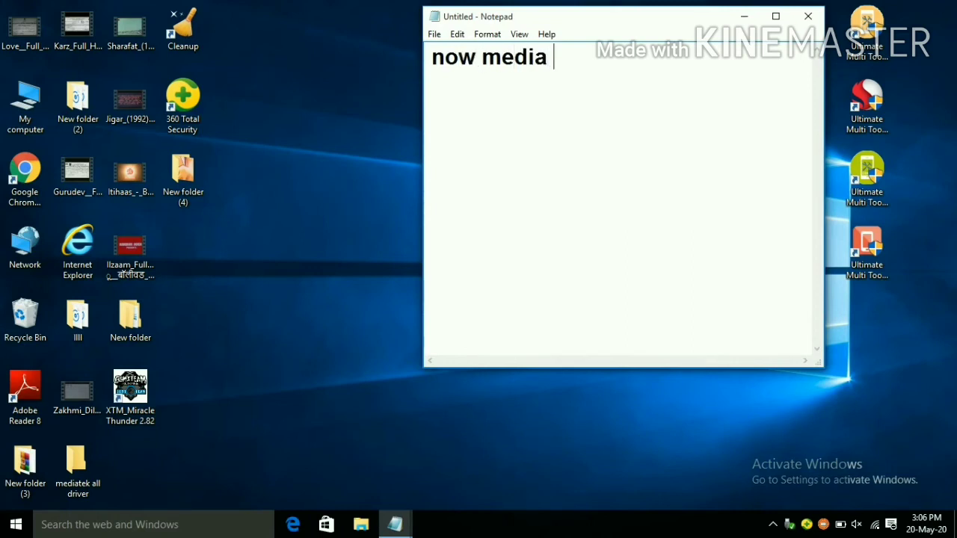
type("tek v")
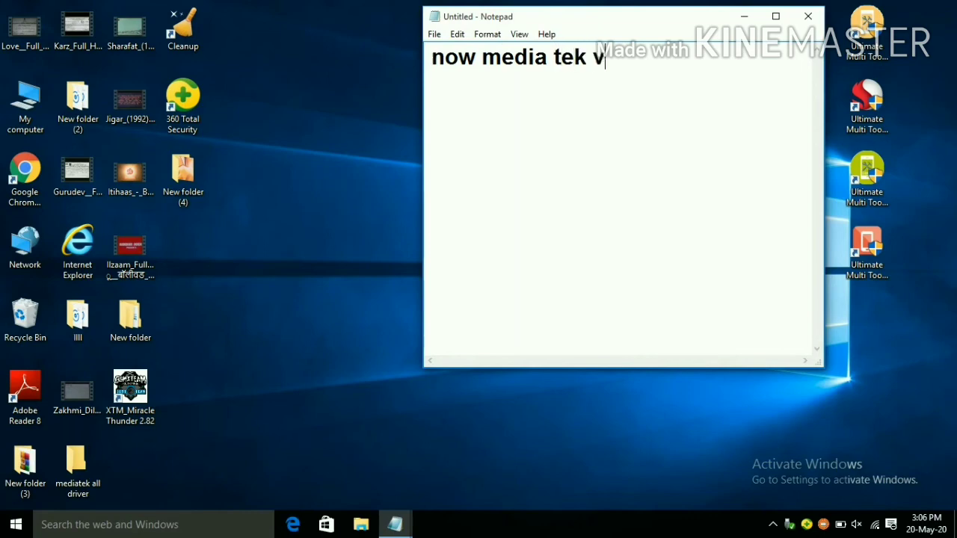
type("com driver")
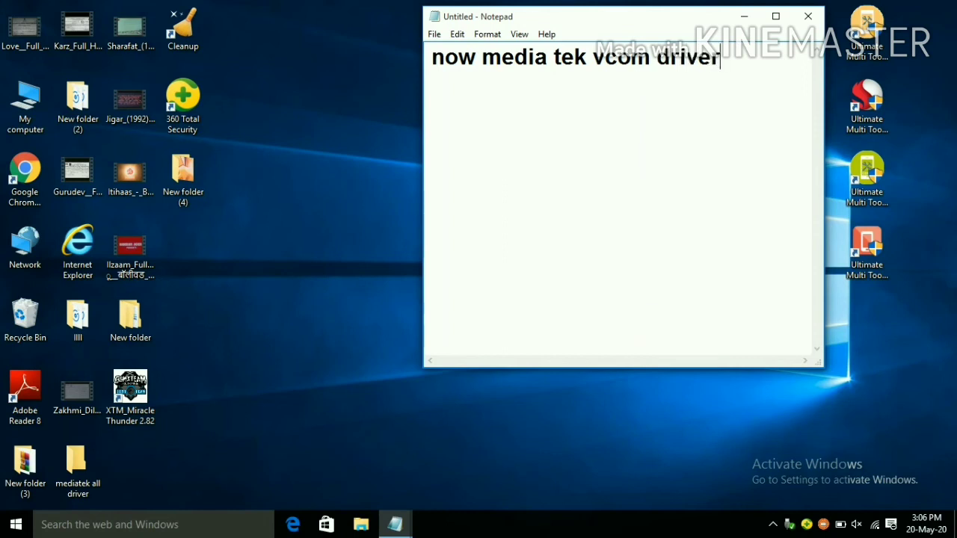
type(" installed")
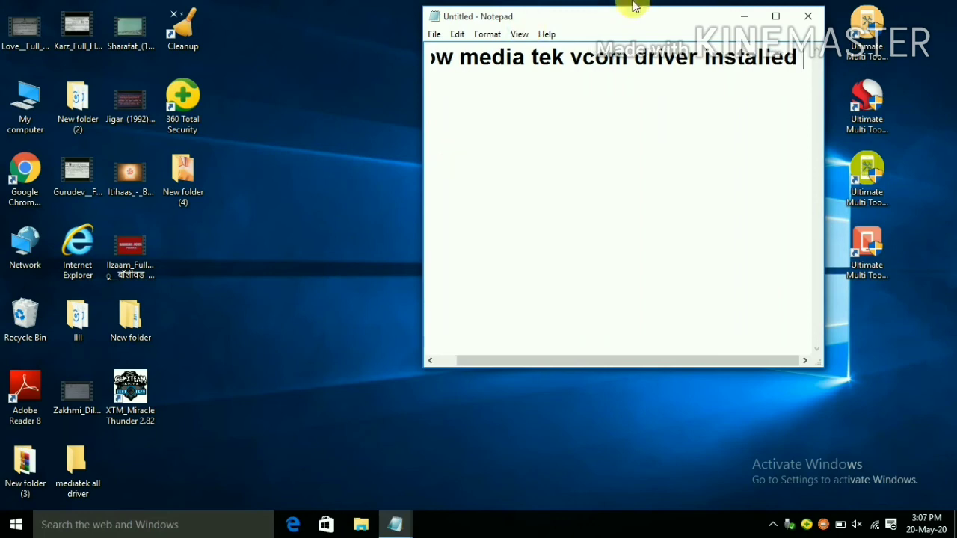
left_click(776, 16)
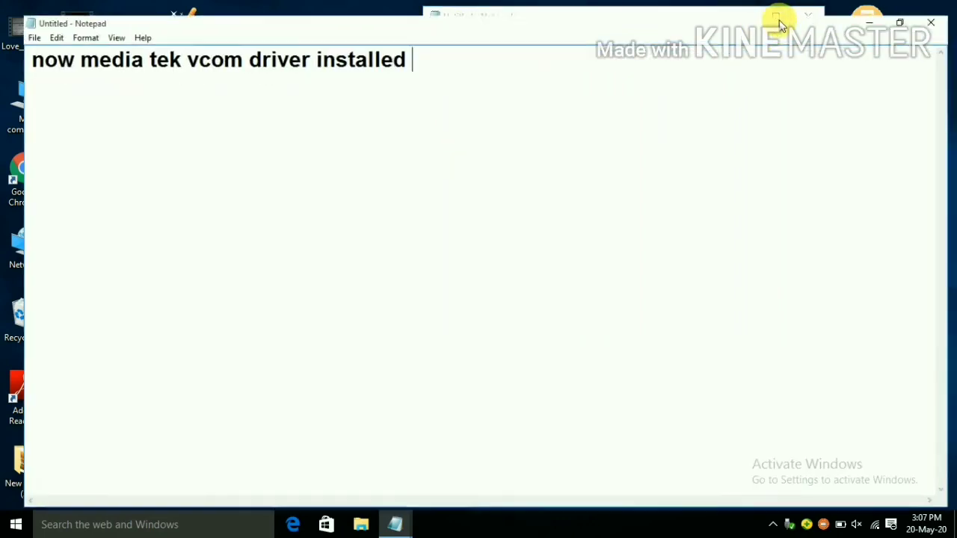
type("pro")
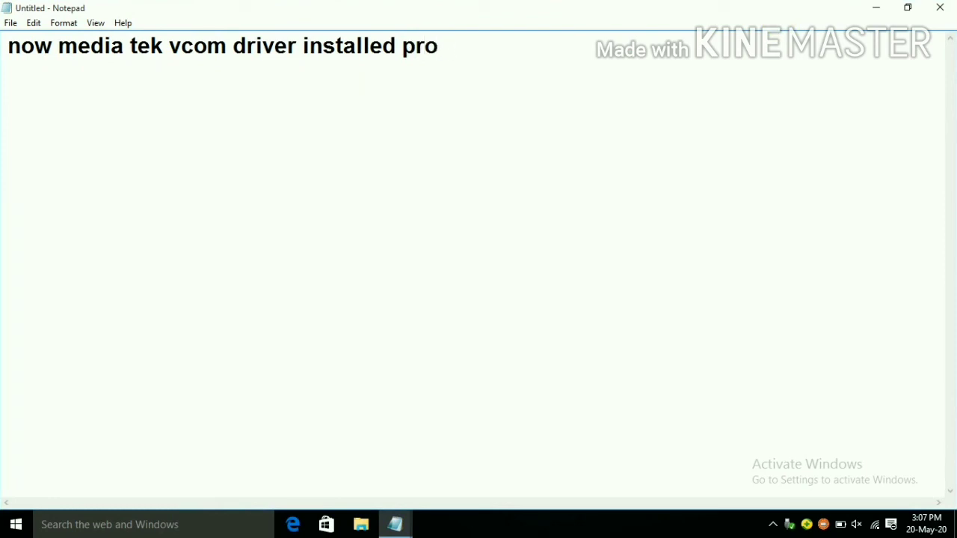
type("npery")
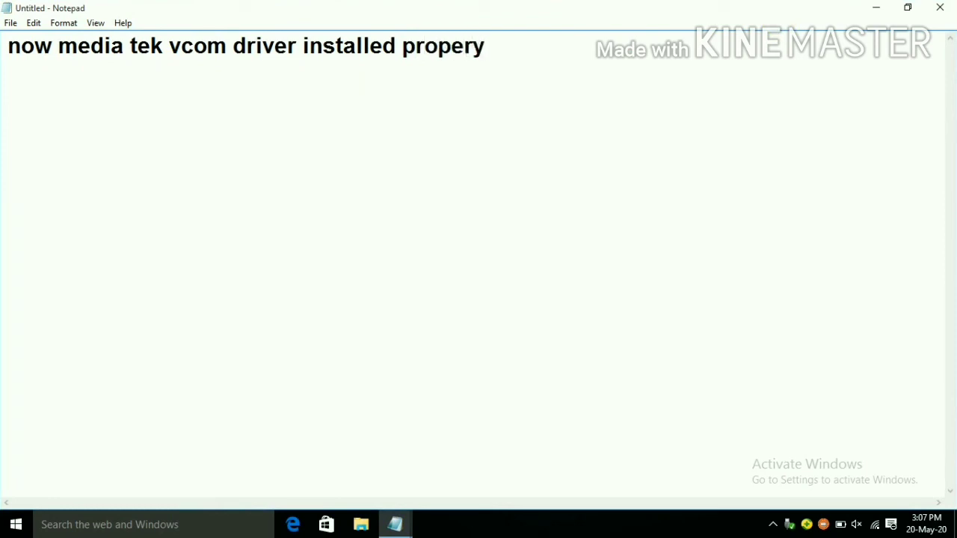
key("BackSpace")
type("ly   ")
Below the first line, add the separate lines "like this video" and "and subscribe my", with a blank line between them
type("lik")
type("e t")
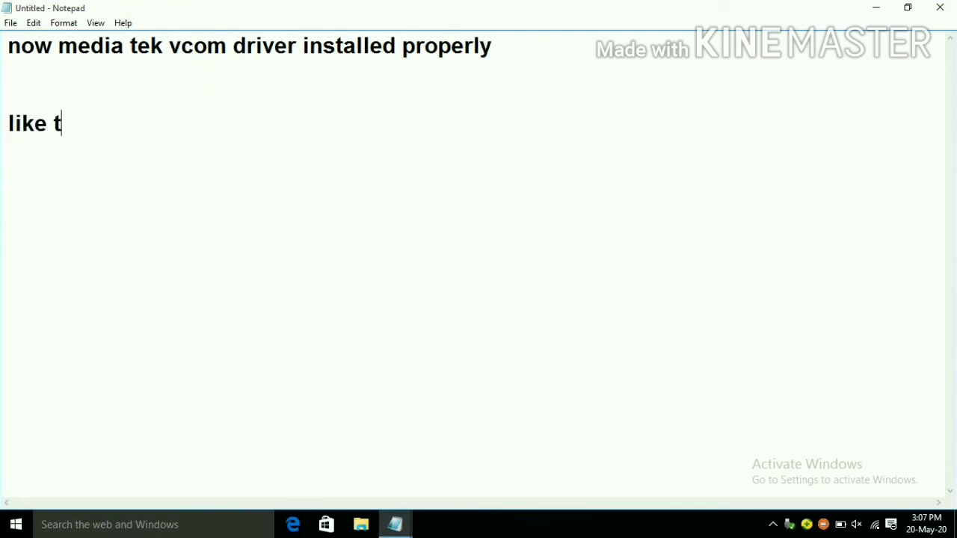
type("his vi")
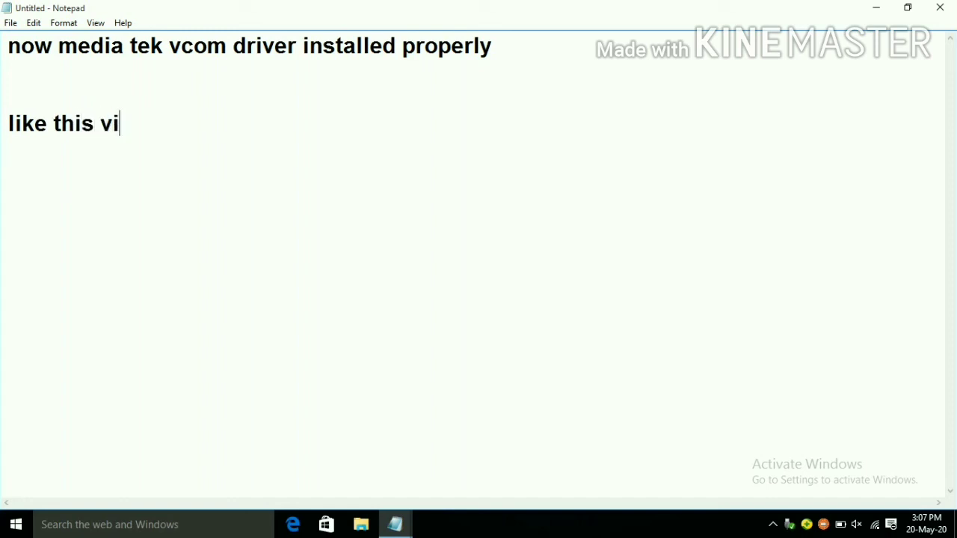
type("deo  ")
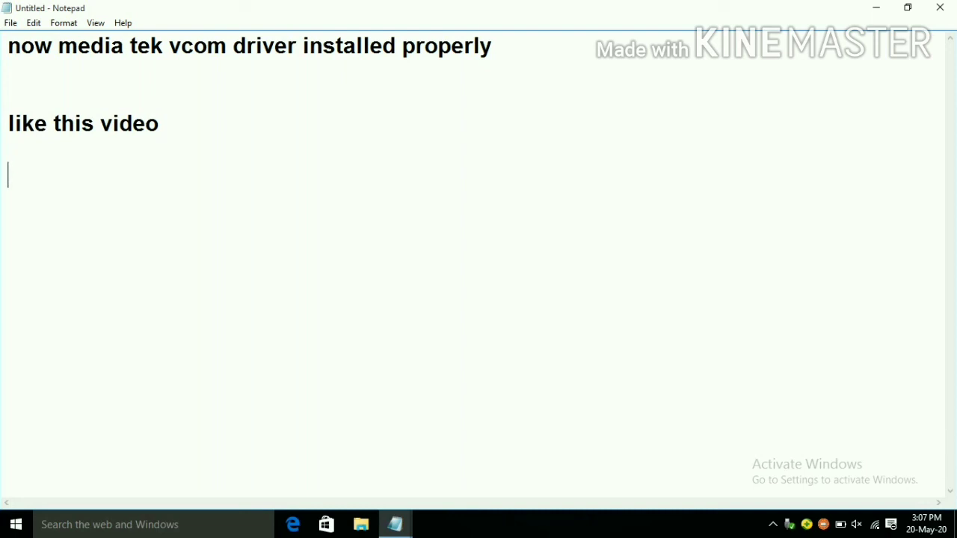
type("and su")
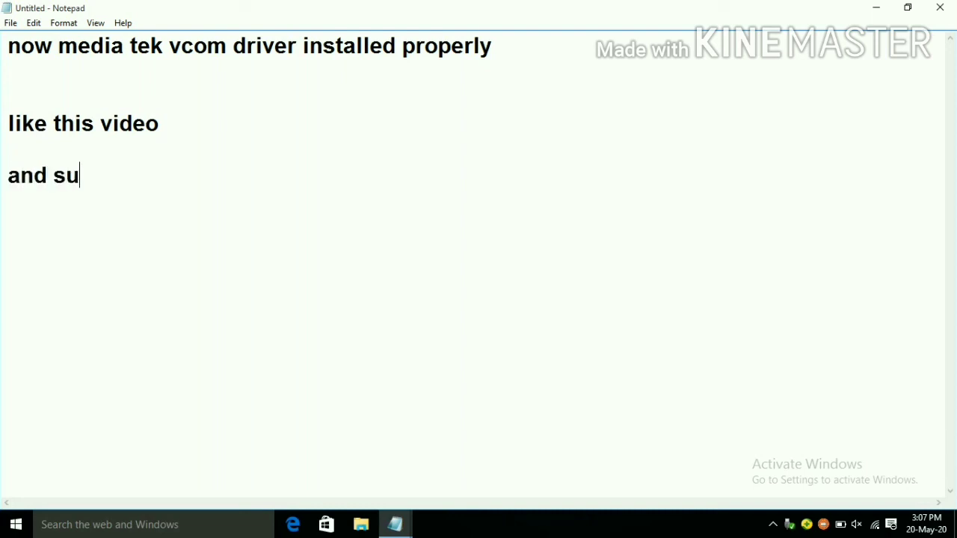
type("bscri")
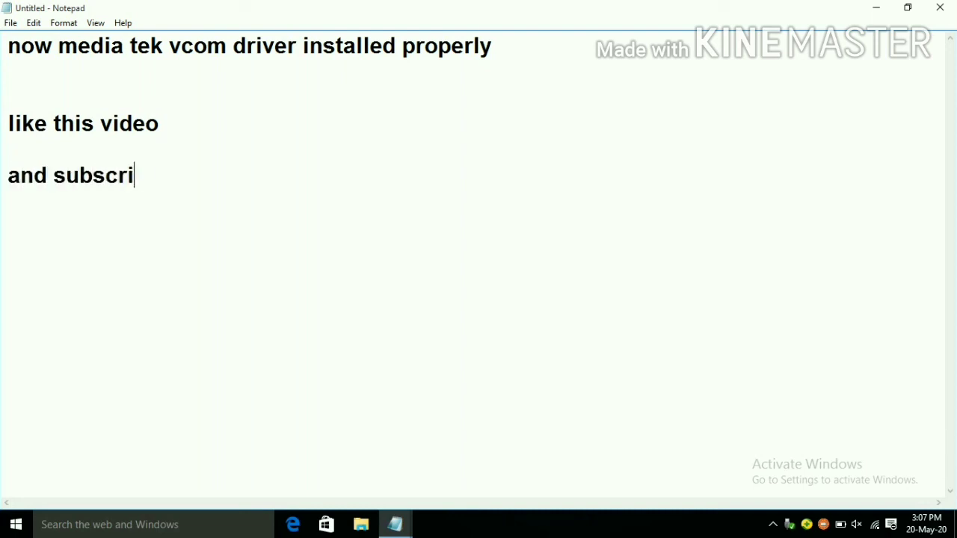
type("be my")
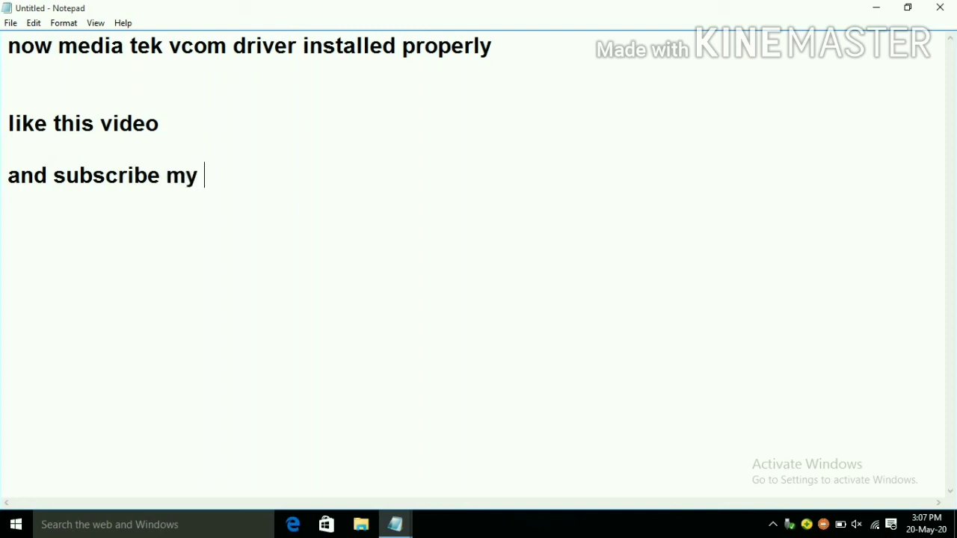